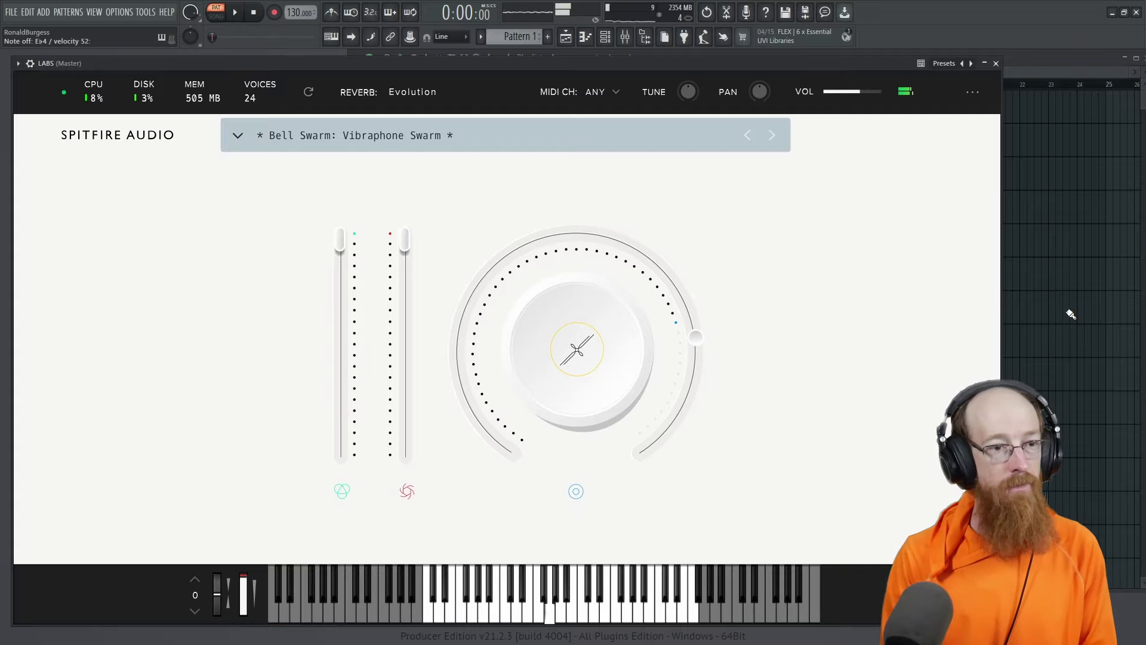
Step: Audition Vibraphone Swarm with the Fx amount at about 47%, then 15%, then 18%
mouse_move(745, 299)
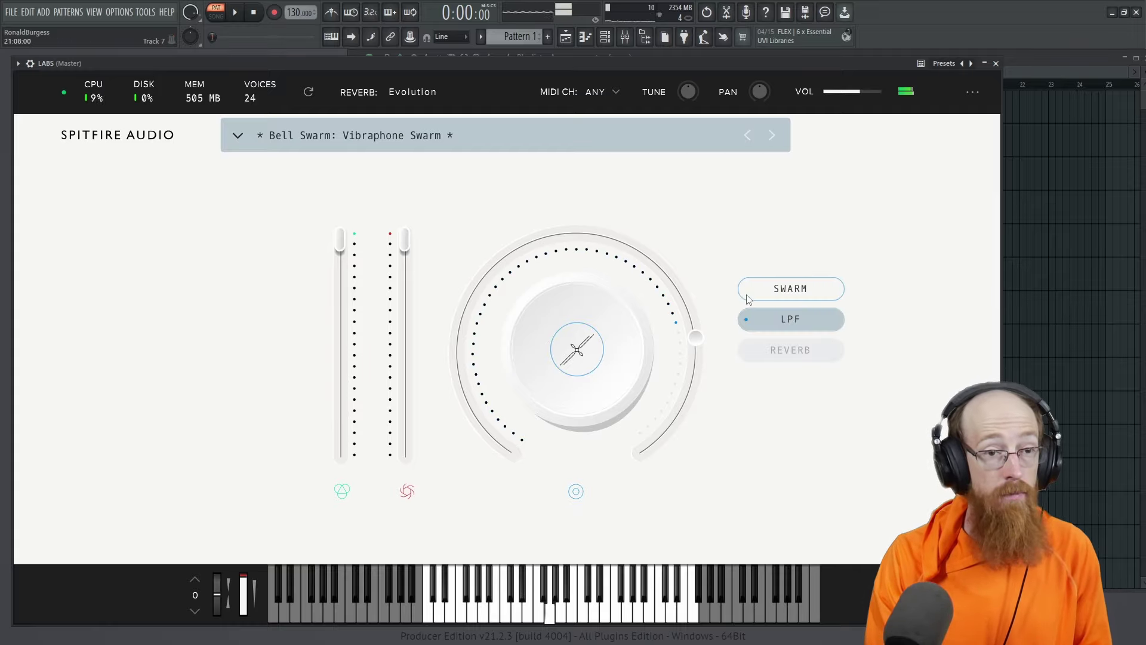
left_click_drag(485, 402, 594, 247)
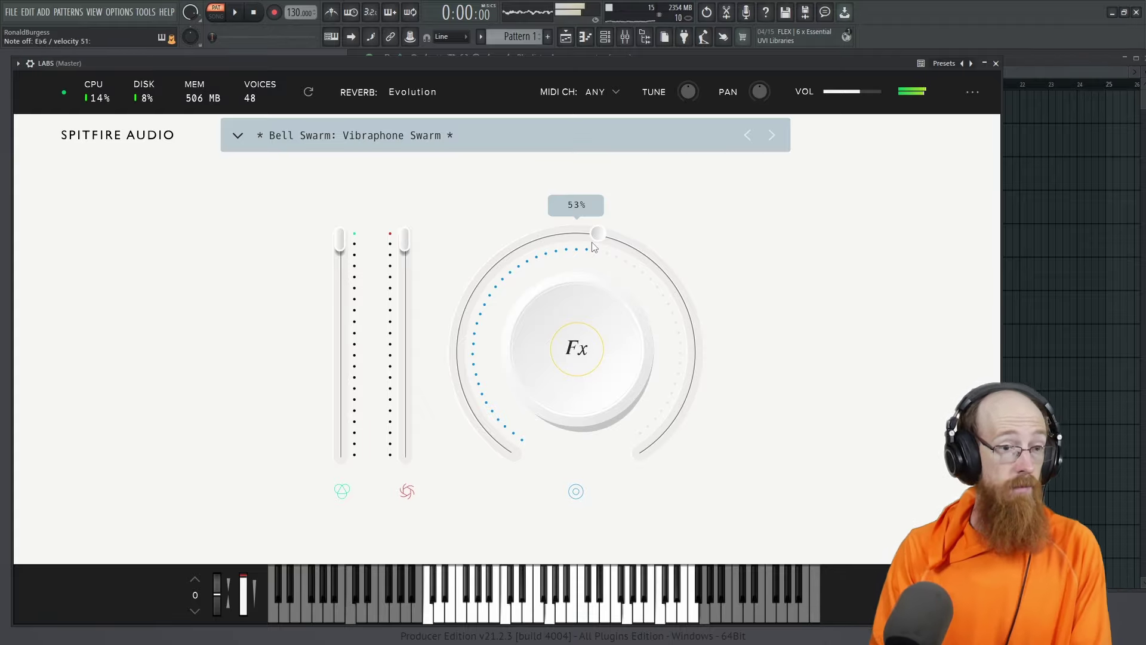
left_click_drag(598, 234, 511, 384)
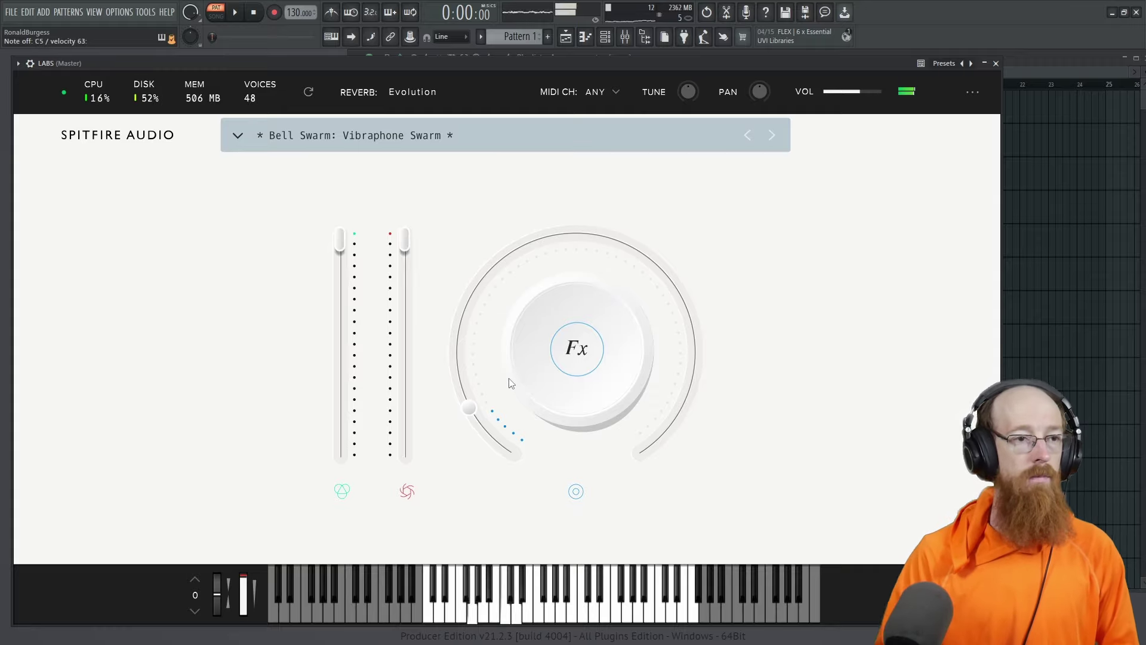
left_click_drag(510, 383, 518, 301)
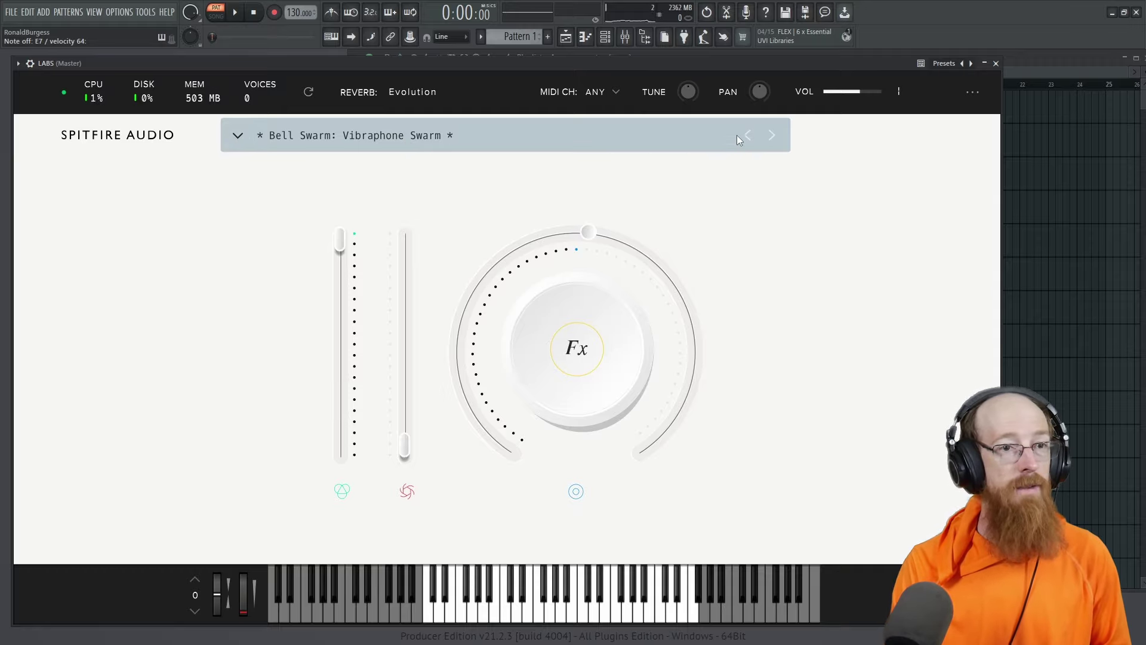
Step: Open the preset browser and scroll the Bell Swarm list to find Vibraphone Duo
left_click(237, 139)
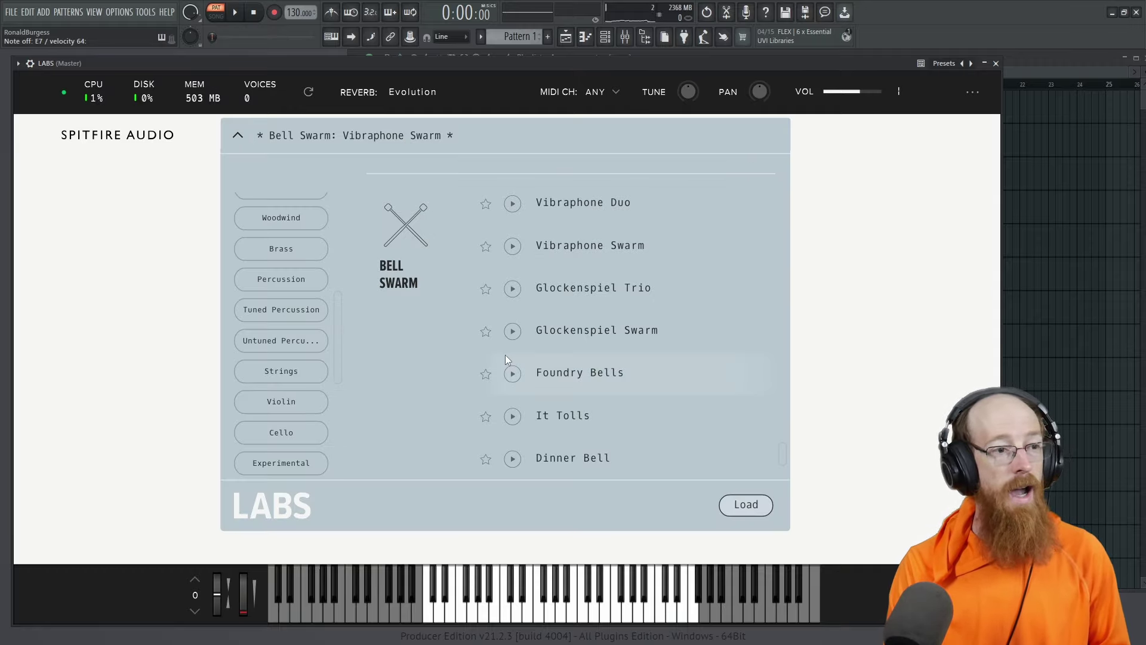
scroll(466, 347, "up", 3)
scroll(465, 346, "down", 2)
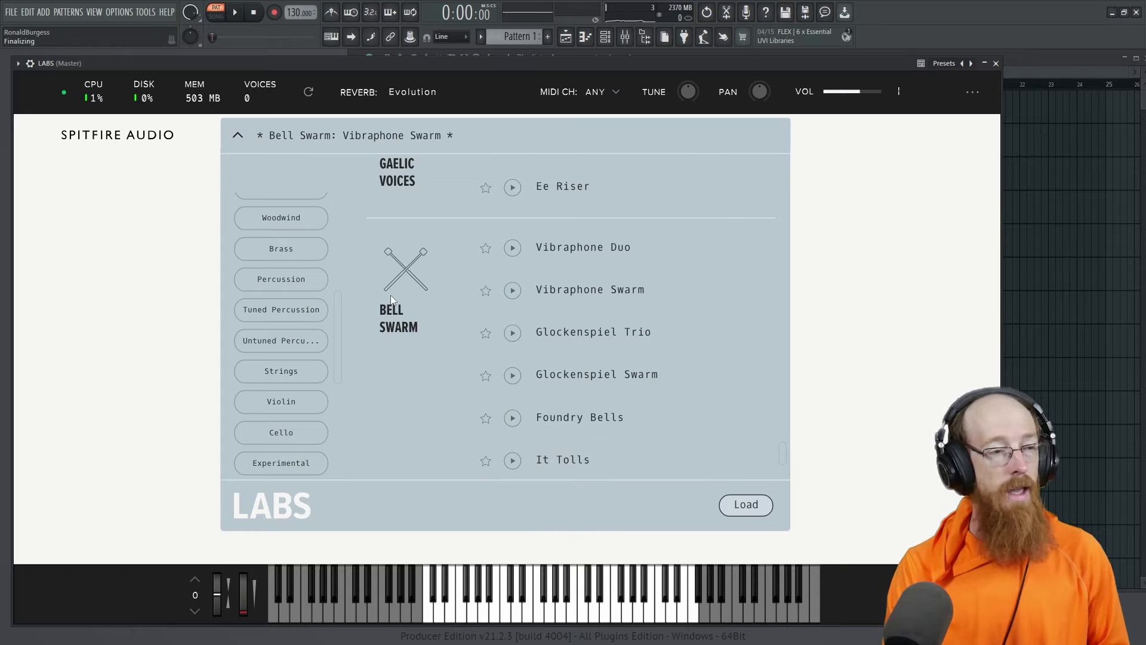
scroll(278, 397, "down", 5)
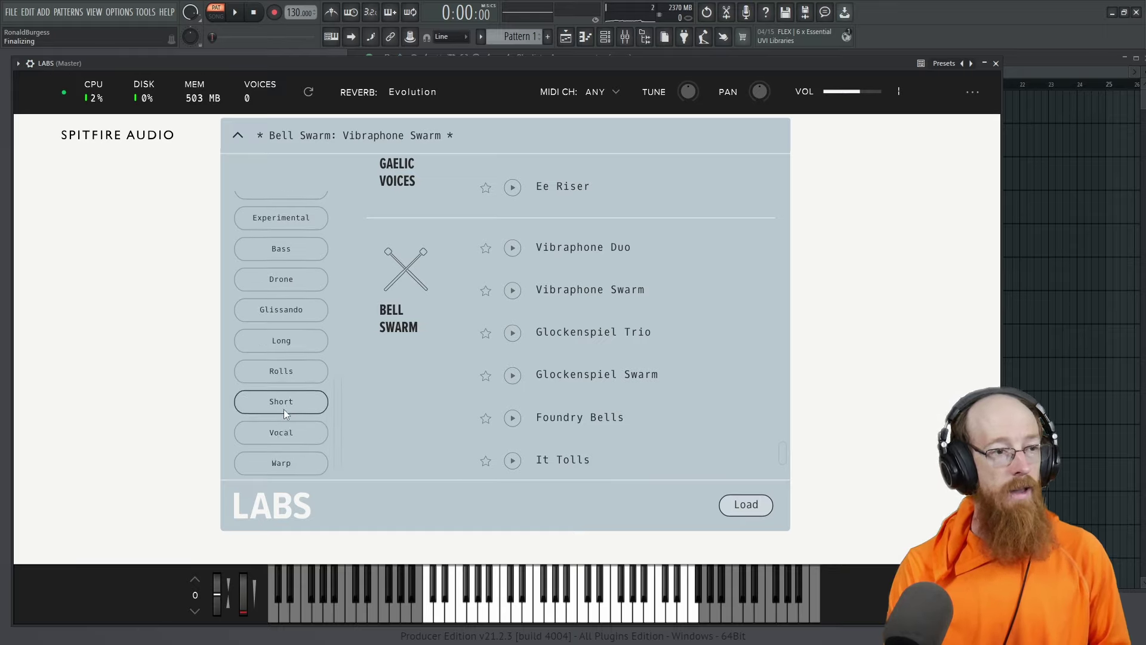
scroll(282, 316, "up", 12)
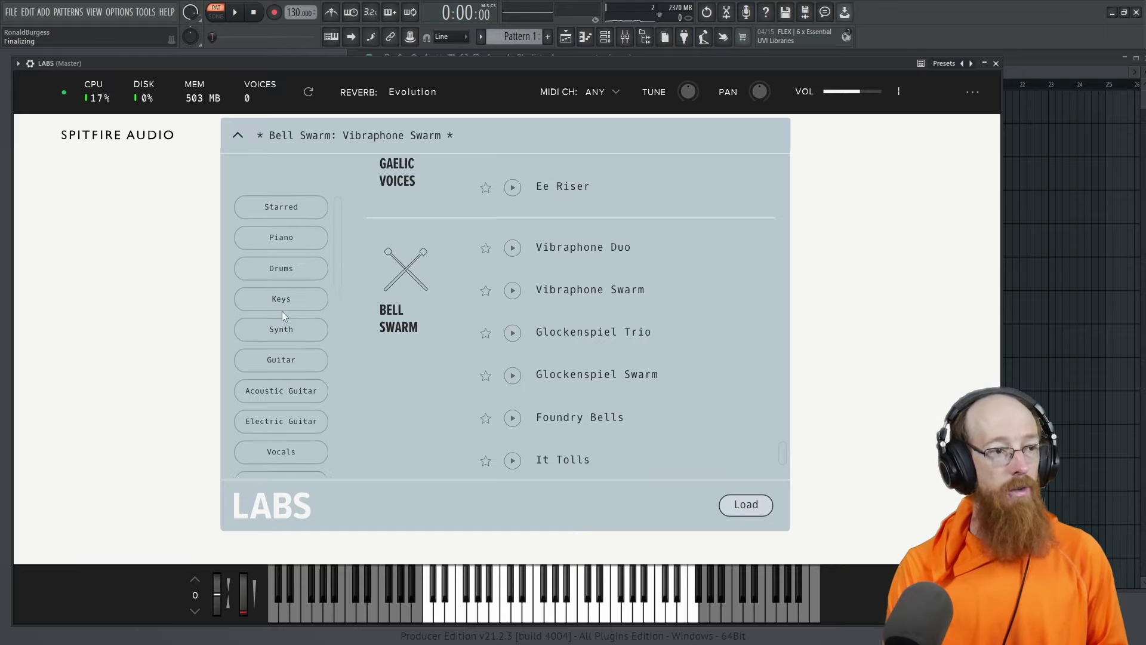
scroll(274, 374, "down", 12)
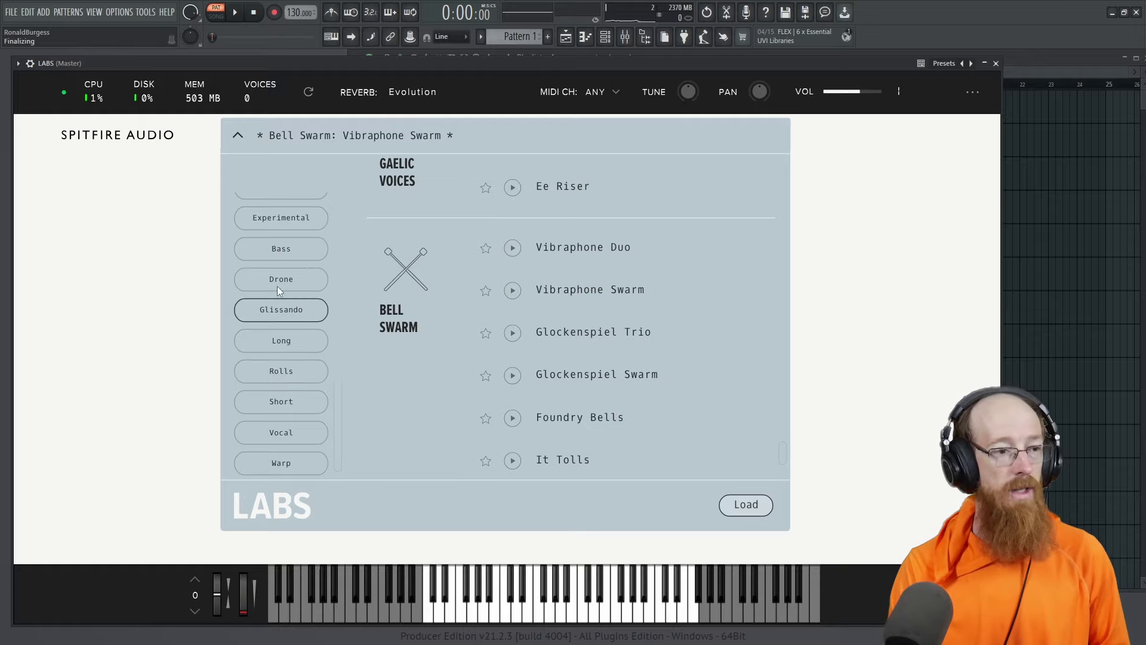
scroll(281, 276, "up", 10)
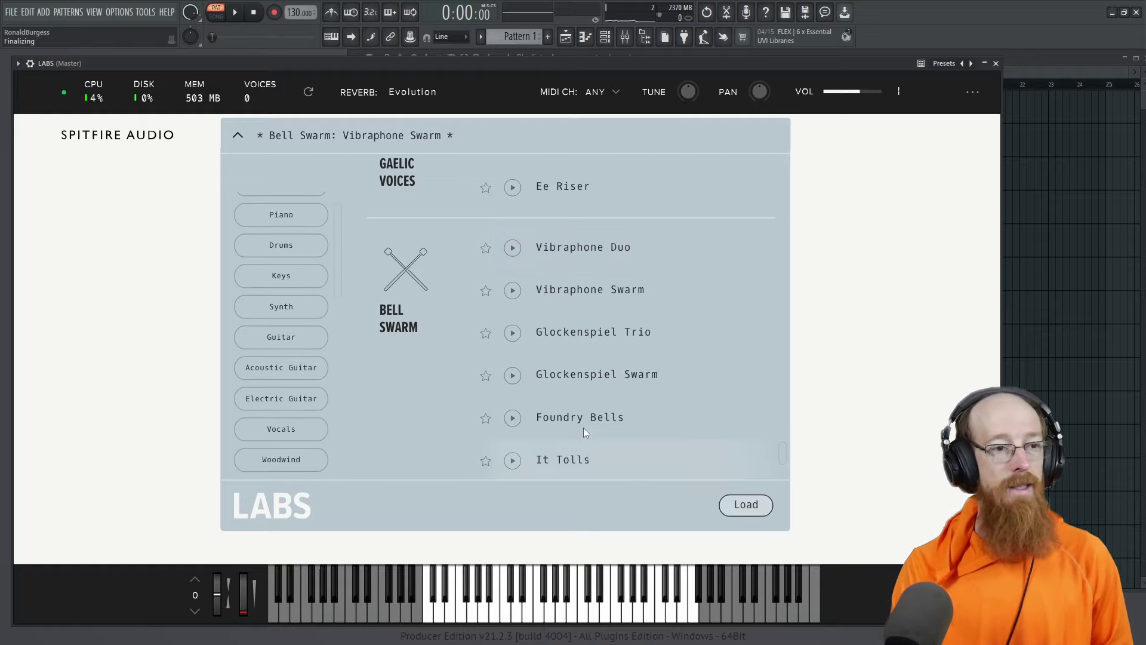
scroll(454, 281, "down", 3)
scroll(451, 292, "up", 2)
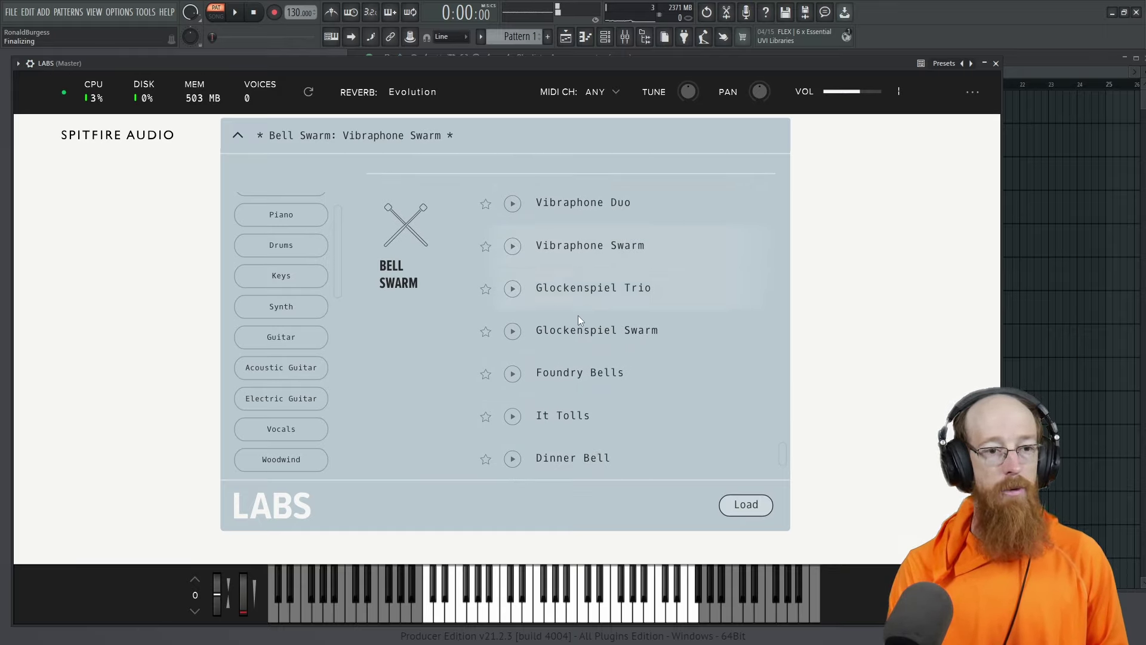
Step: Load Vibraphone Duo, assign Swarm to the Fx dial, and raise it to 43% then 69%
double_click(602, 201)
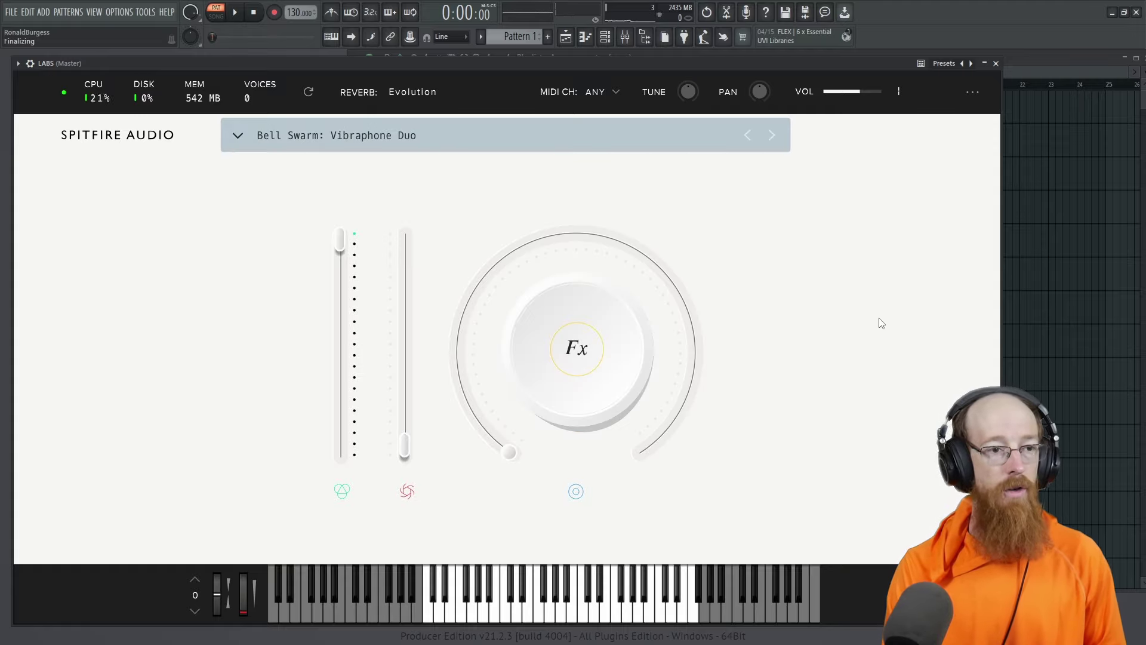
left_click(576, 366)
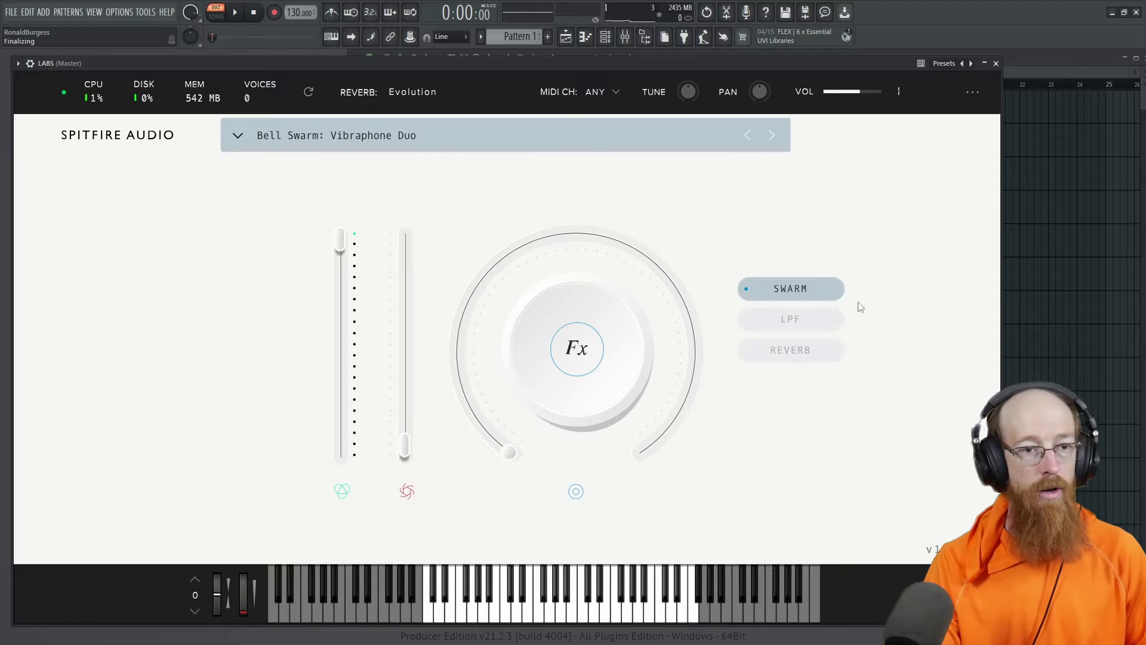
left_click(790, 291)
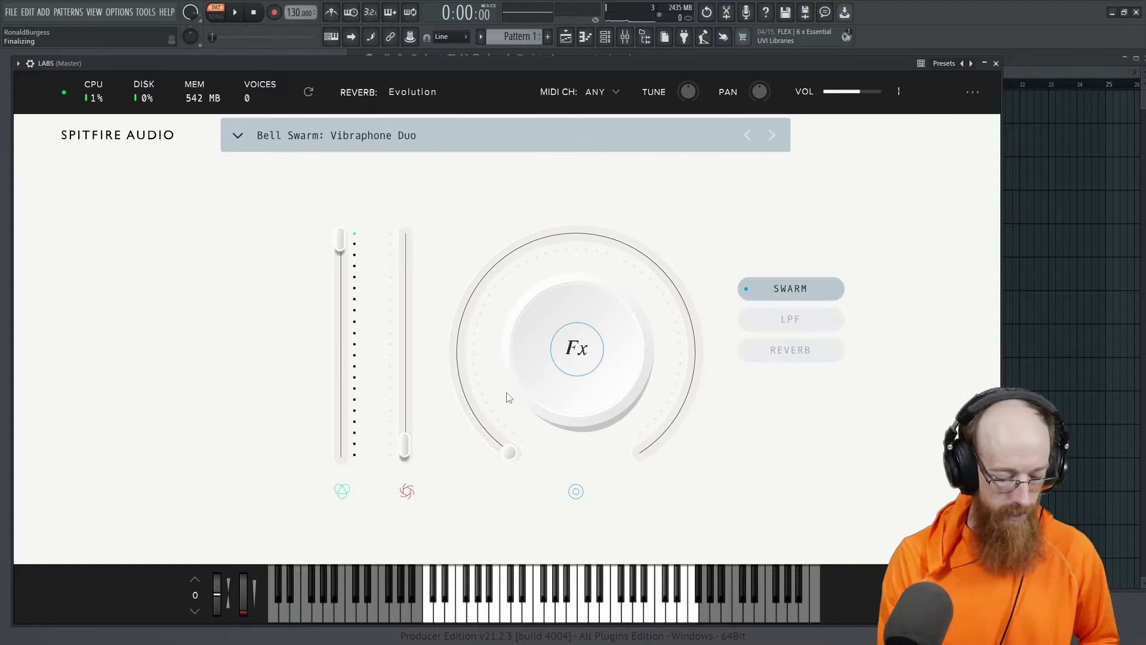
mouse_move(499, 447)
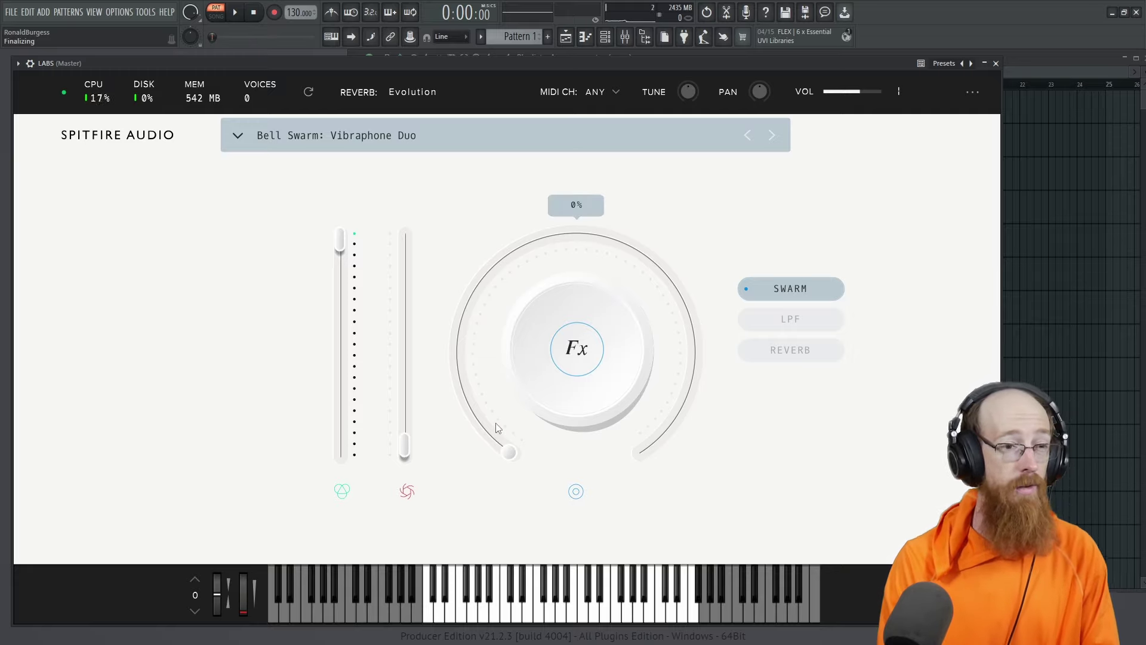
left_click_drag(506, 448, 554, 238)
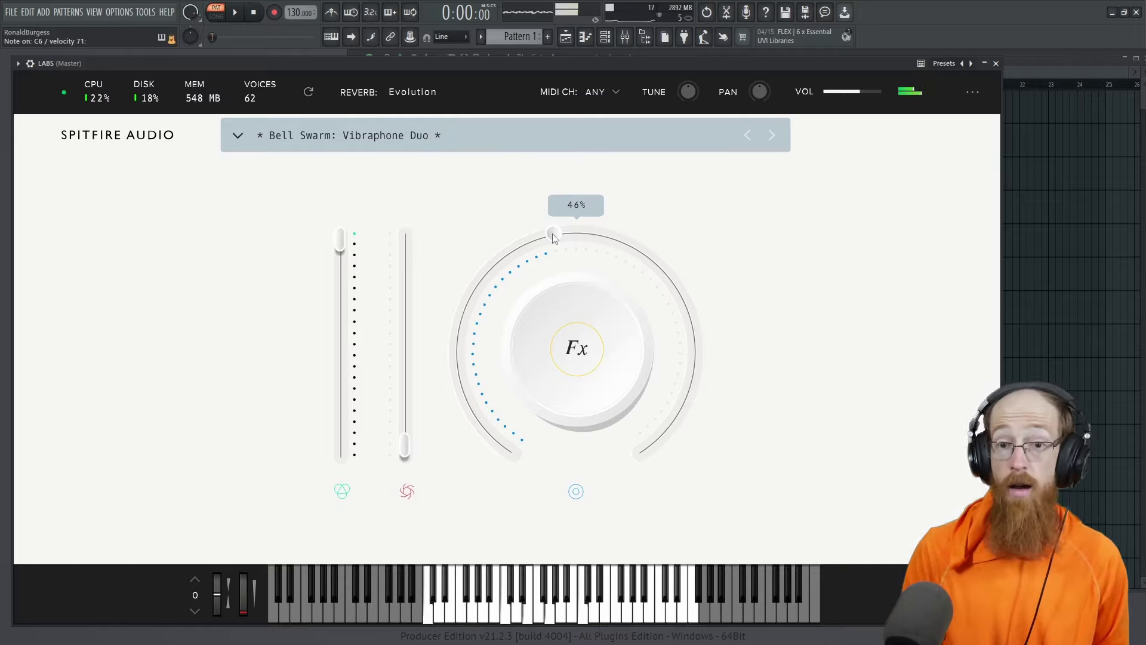
left_click_drag(552, 234, 539, 274)
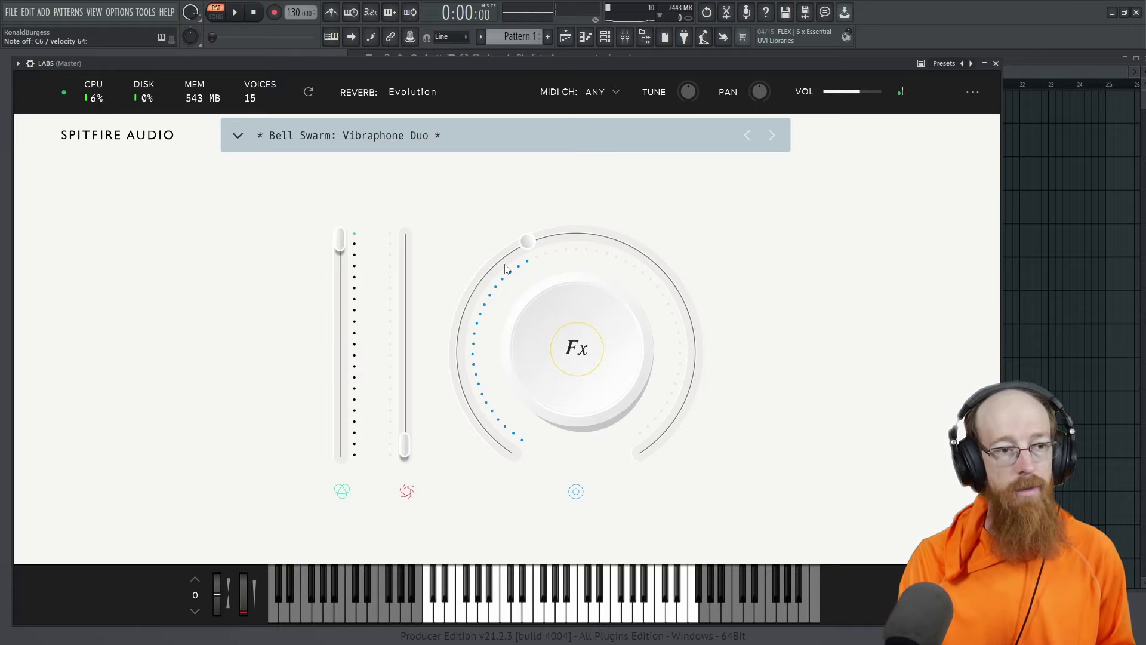
Step: Sweep the Fx amount down to about 20% and 14%, then up to 97%
left_click(582, 364)
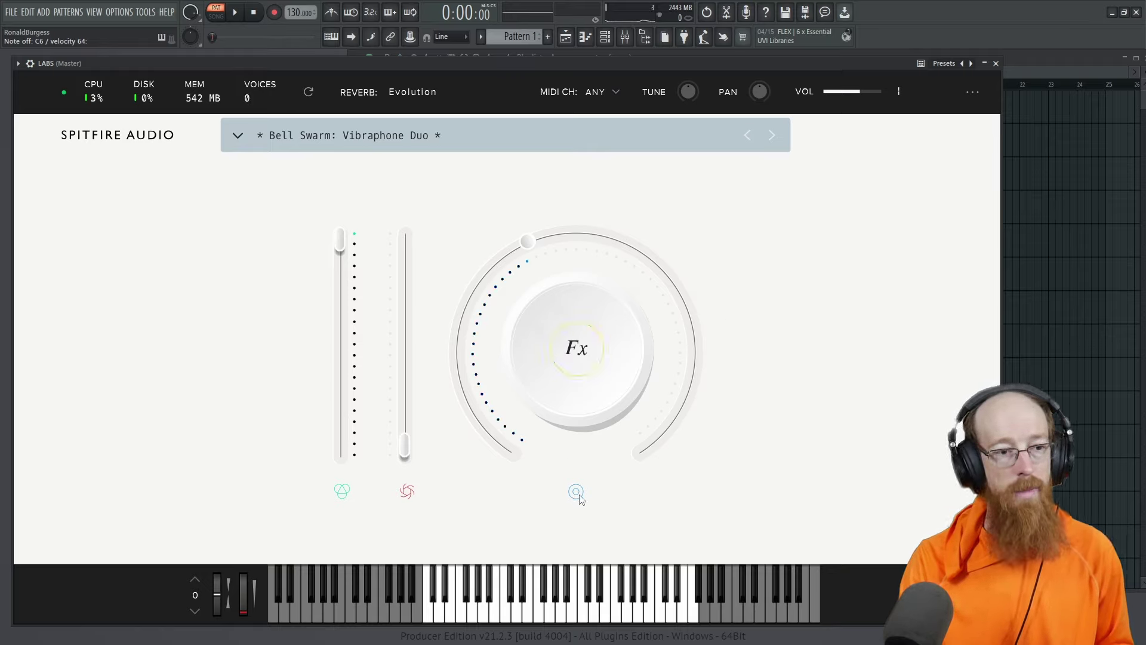
left_click_drag(518, 264, 616, 311)
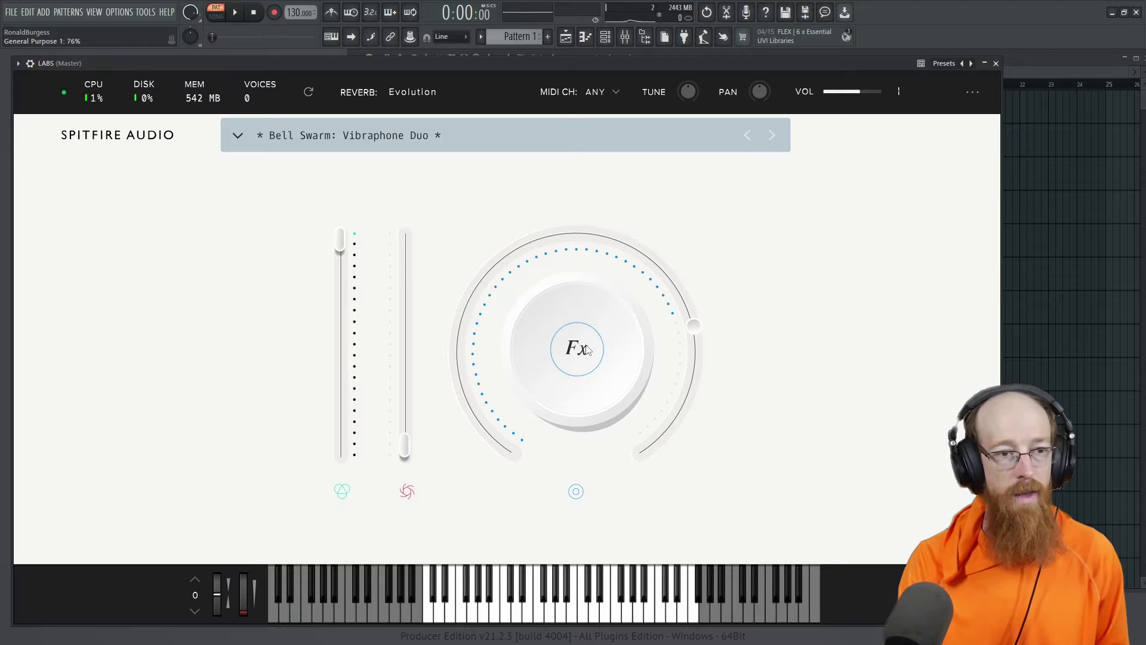
left_click_drag(586, 350, 515, 346)
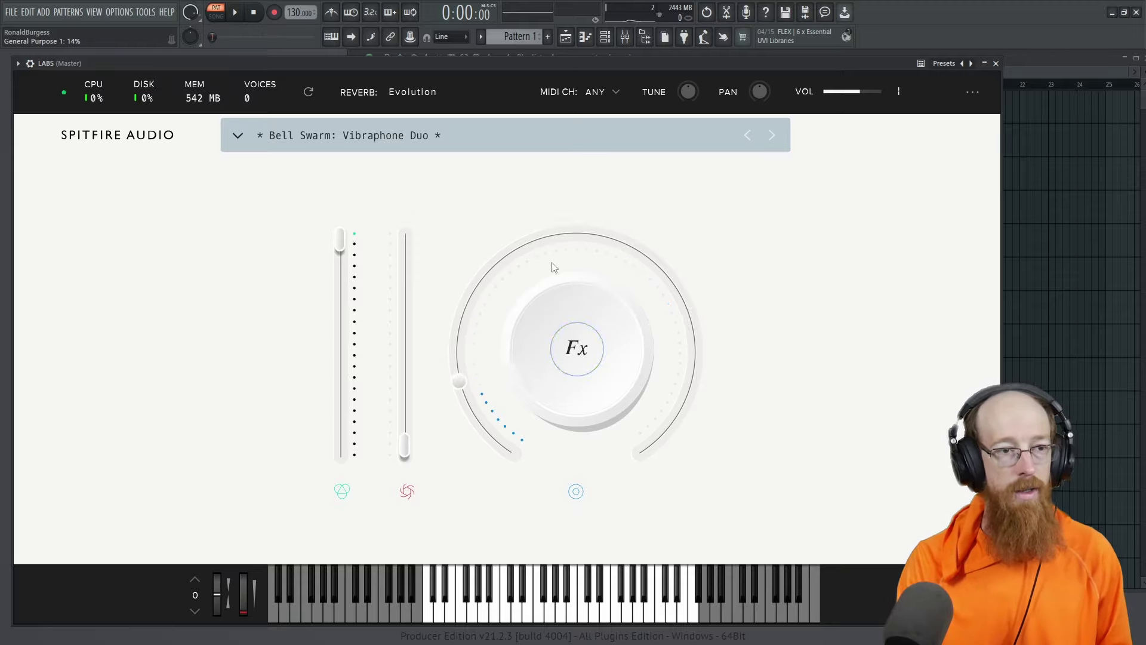
left_click(574, 347)
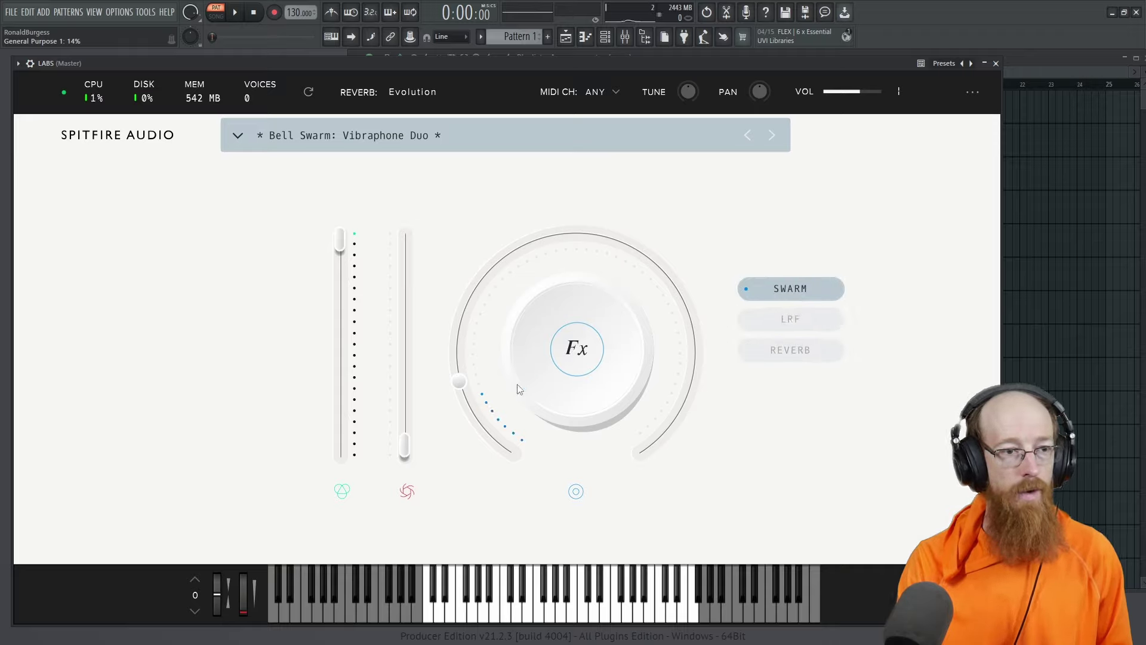
left_click_drag(520, 389, 619, 378)
Step: Switch the Fx dial to the low-pass filter and lower it from maximum to about 53%
left_click(776, 321)
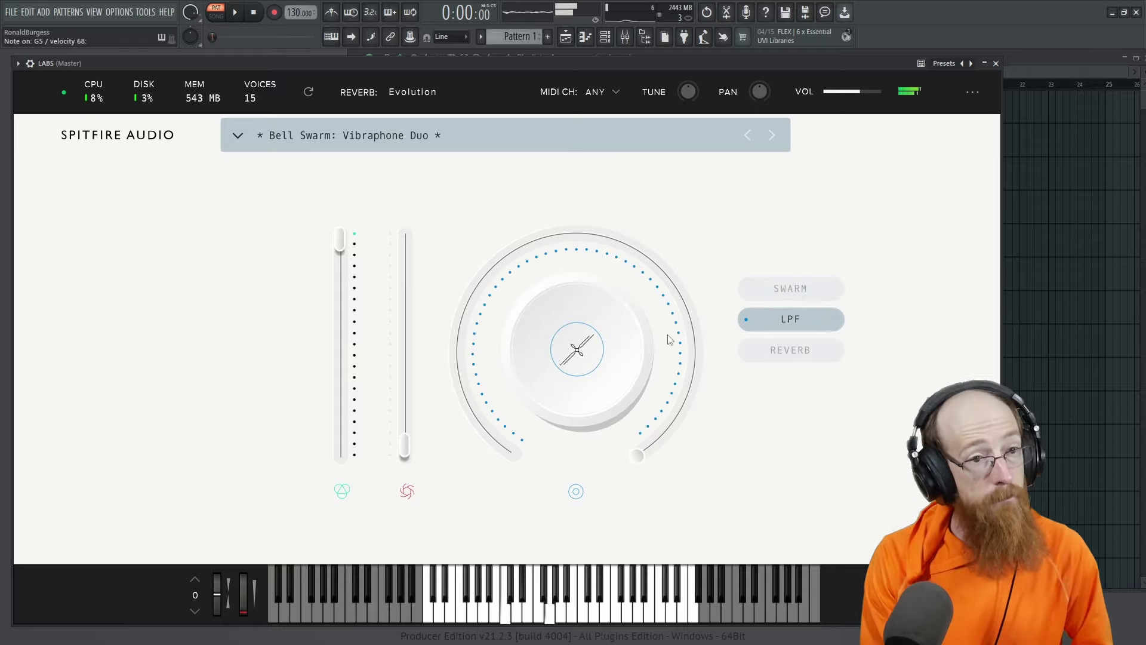
left_click_drag(640, 369, 591, 271)
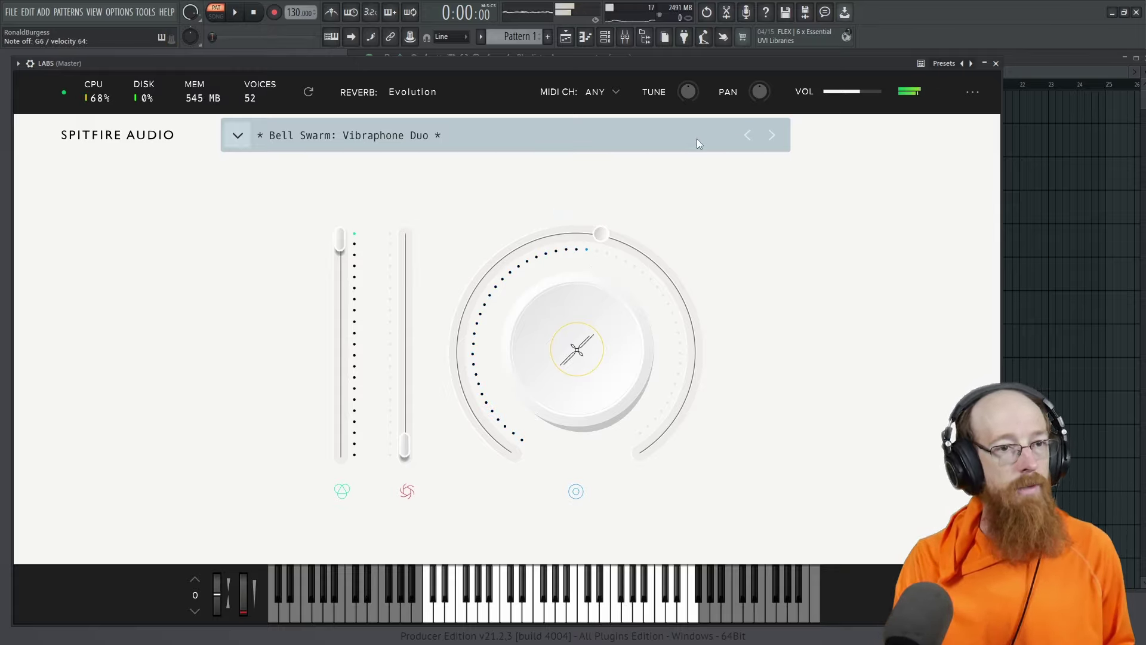
Step: Set Vibraphone Duo's Fx dial to reverb at 100% and reopen the Bell Swarm preset list
mouse_move(565, 351)
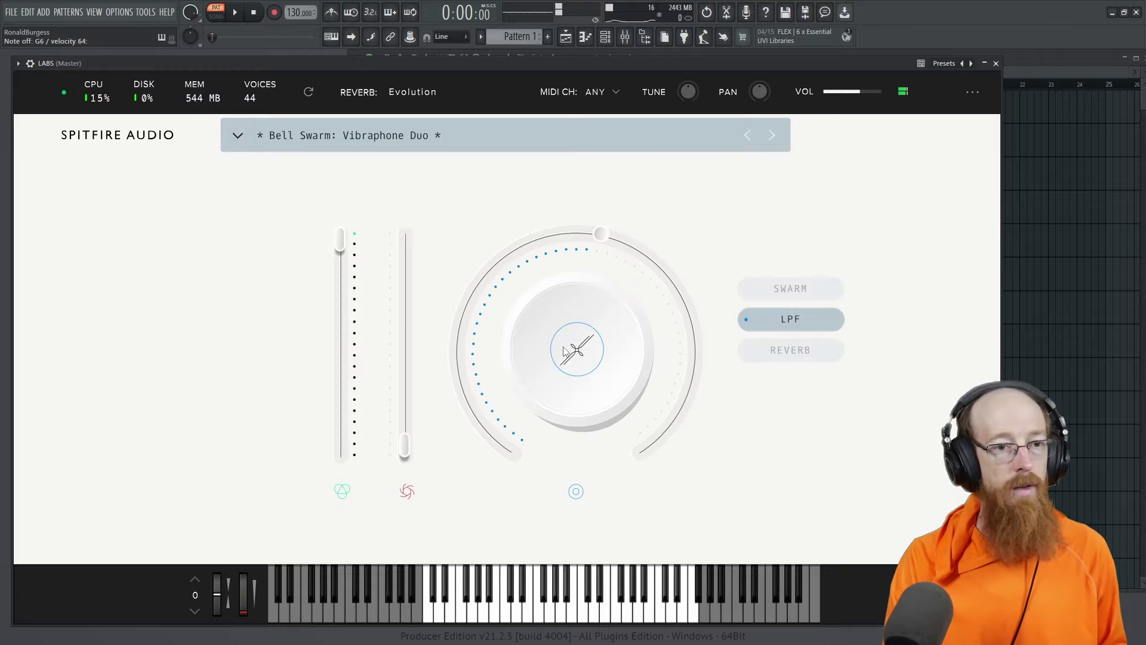
left_click(771, 352)
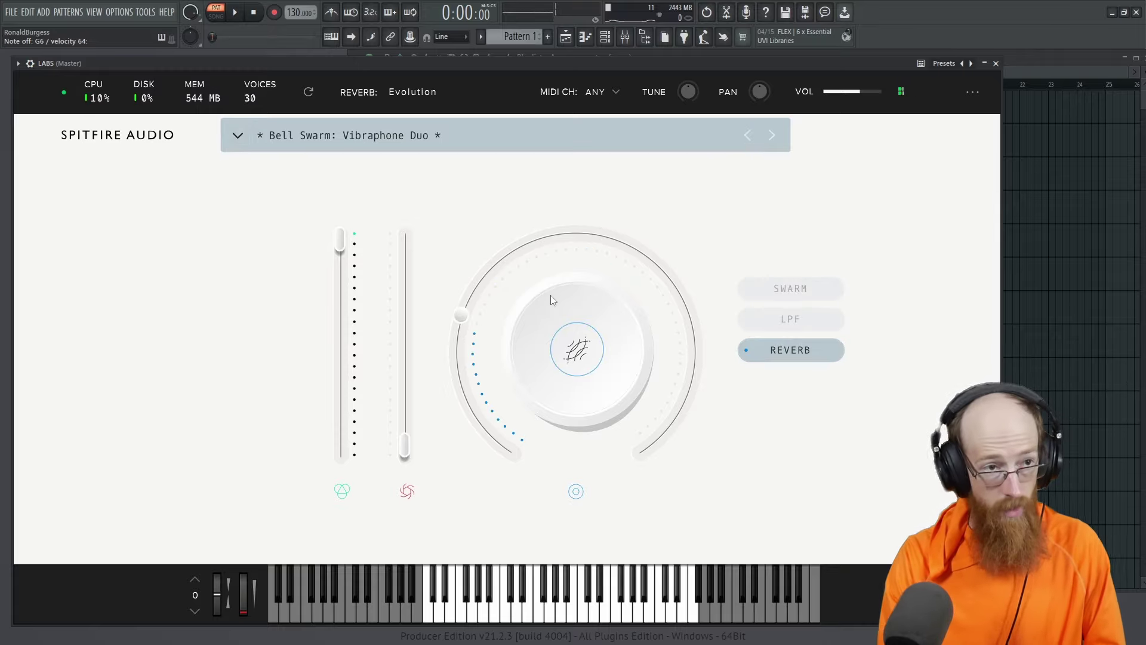
left_click_drag(468, 334, 481, 350)
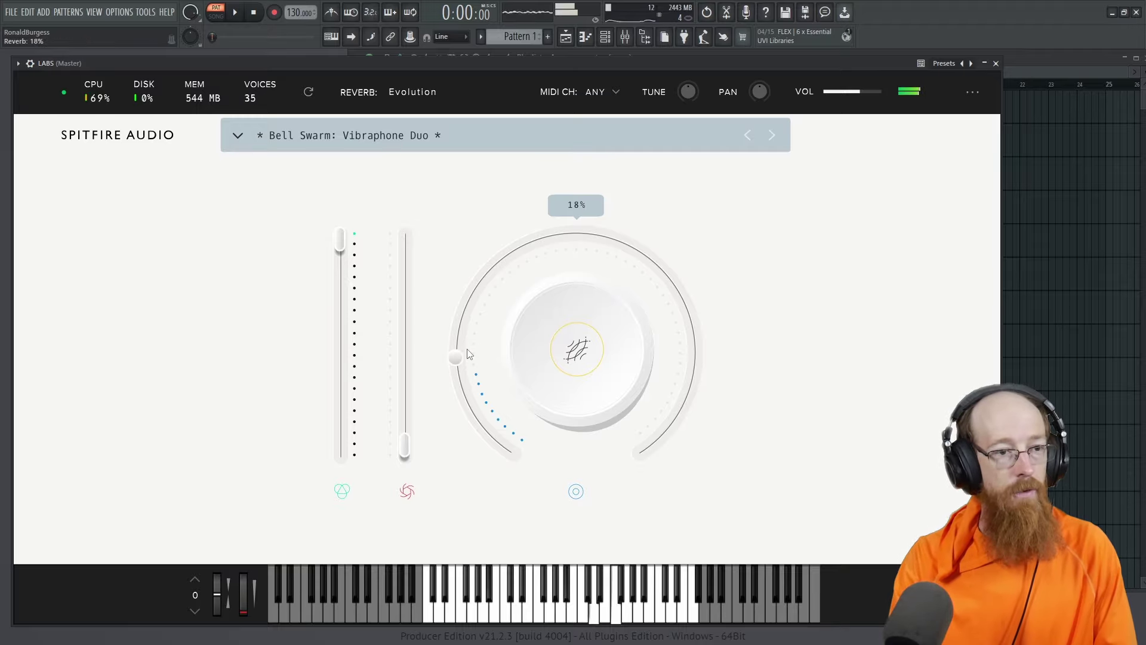
left_click_drag(469, 354, 625, 410)
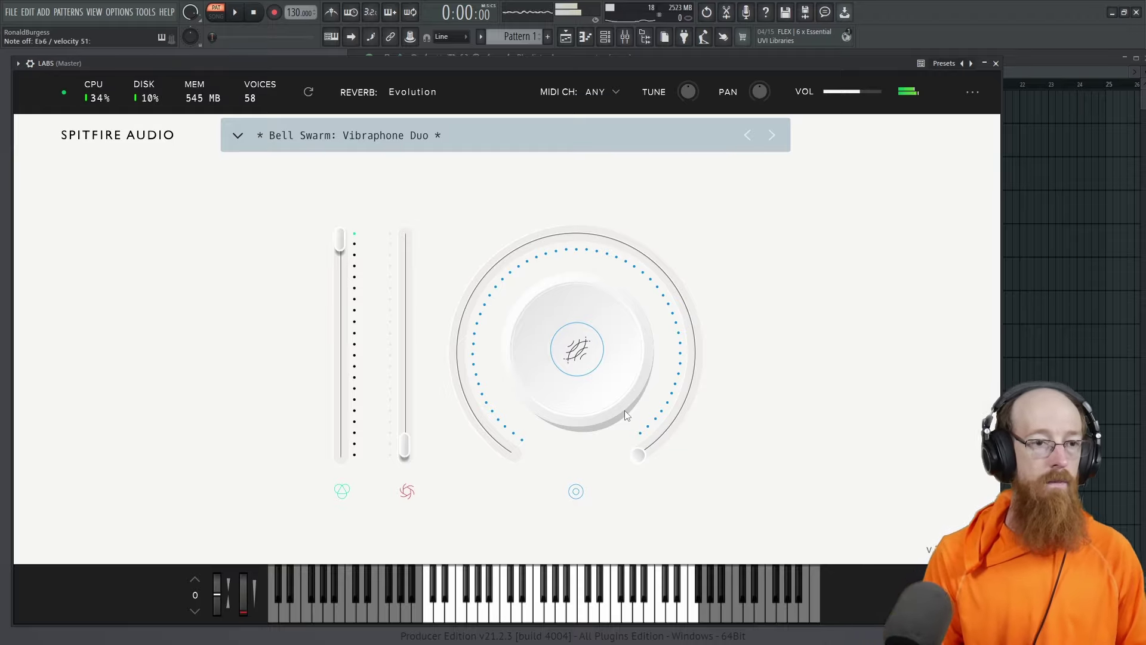
left_click(380, 136)
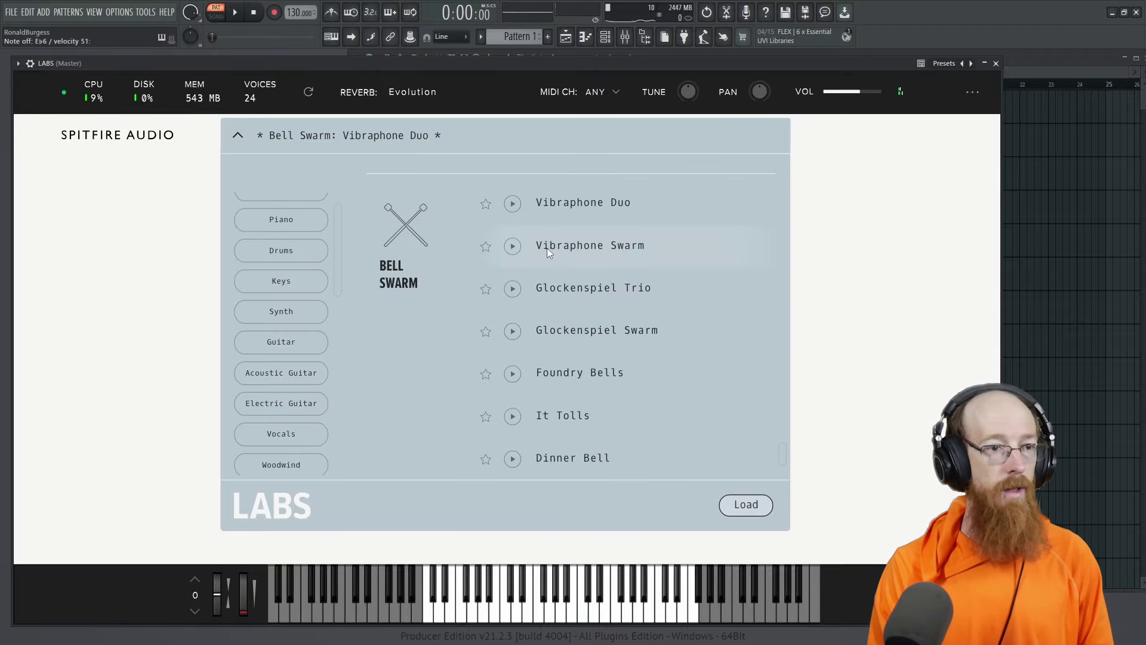
Step: Load Vibraphone Swarm, raise the first fader, and pull the second fader down to 0%
double_click(584, 245)
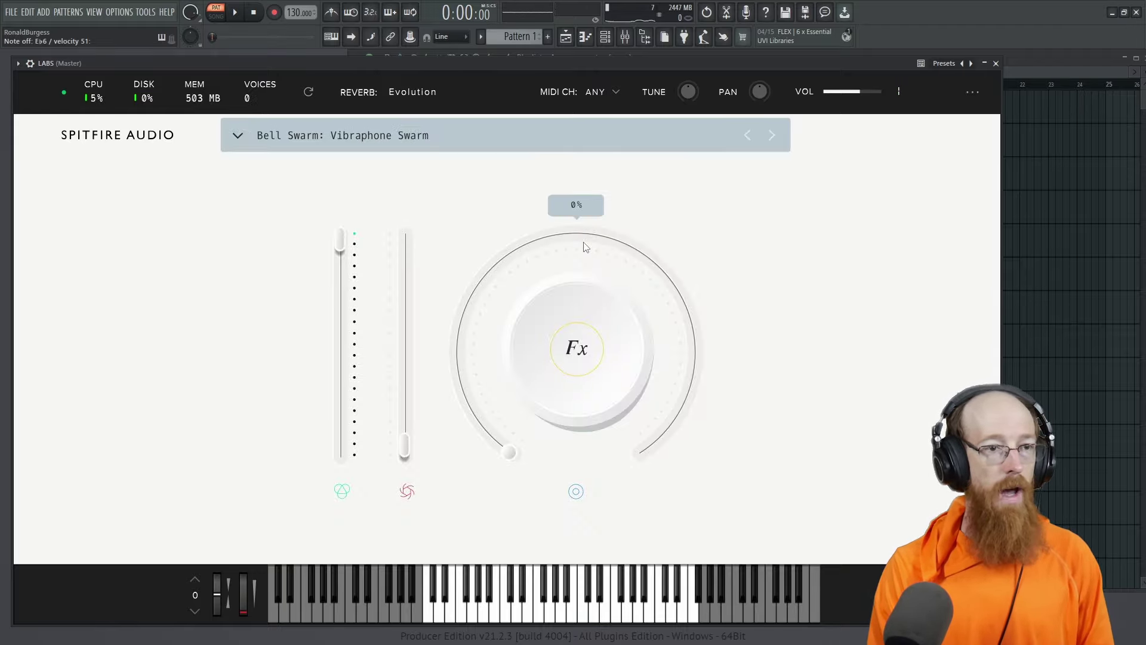
left_click(567, 366)
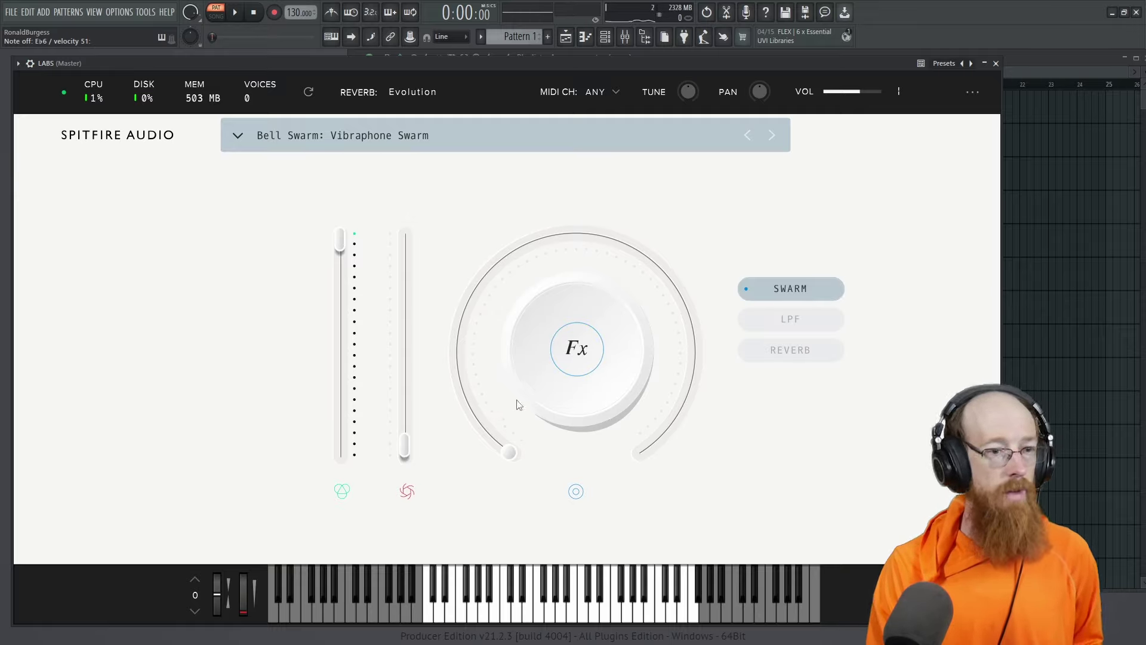
left_click_drag(353, 317, 355, 245)
left_click(400, 337)
left_click_drag(399, 325, 404, 453)
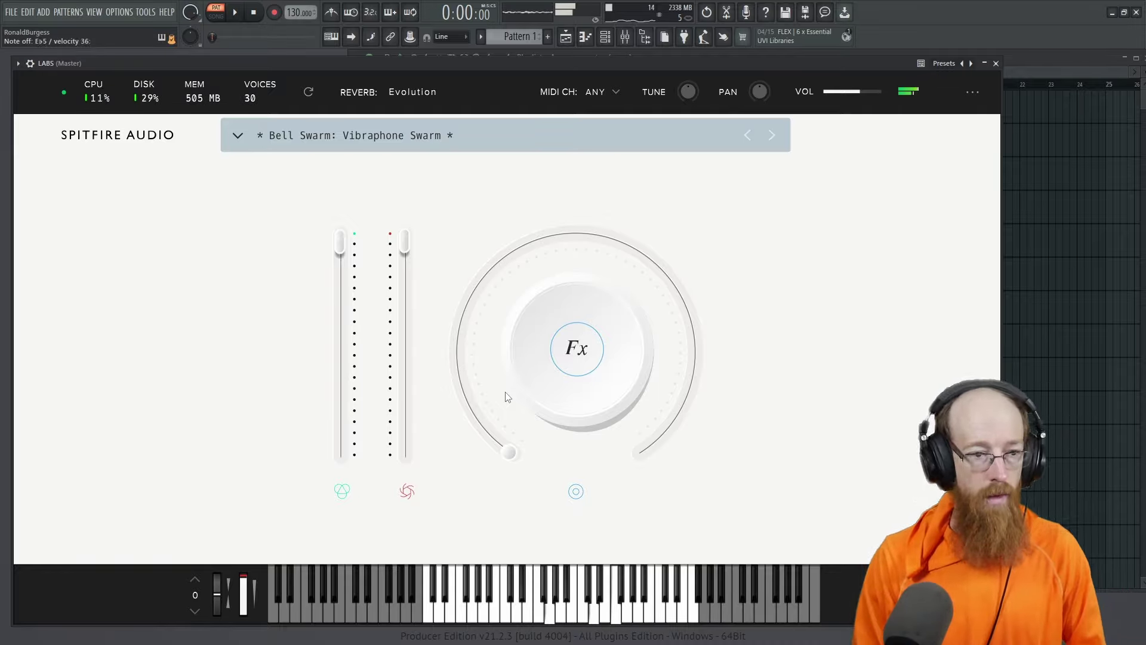
left_click_drag(499, 425, 545, 250)
left_click(410, 36)
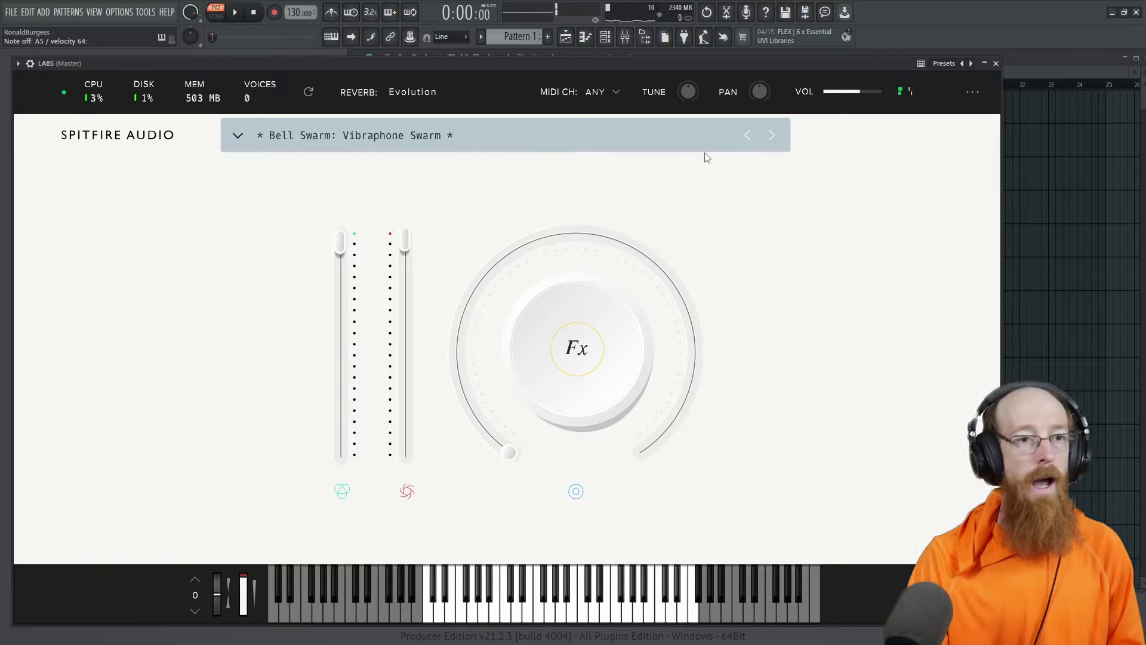
Step: Audition Glockenspiel Trio with Fx at 100%, then advance to Glockenspiel Swarm
left_click(781, 138)
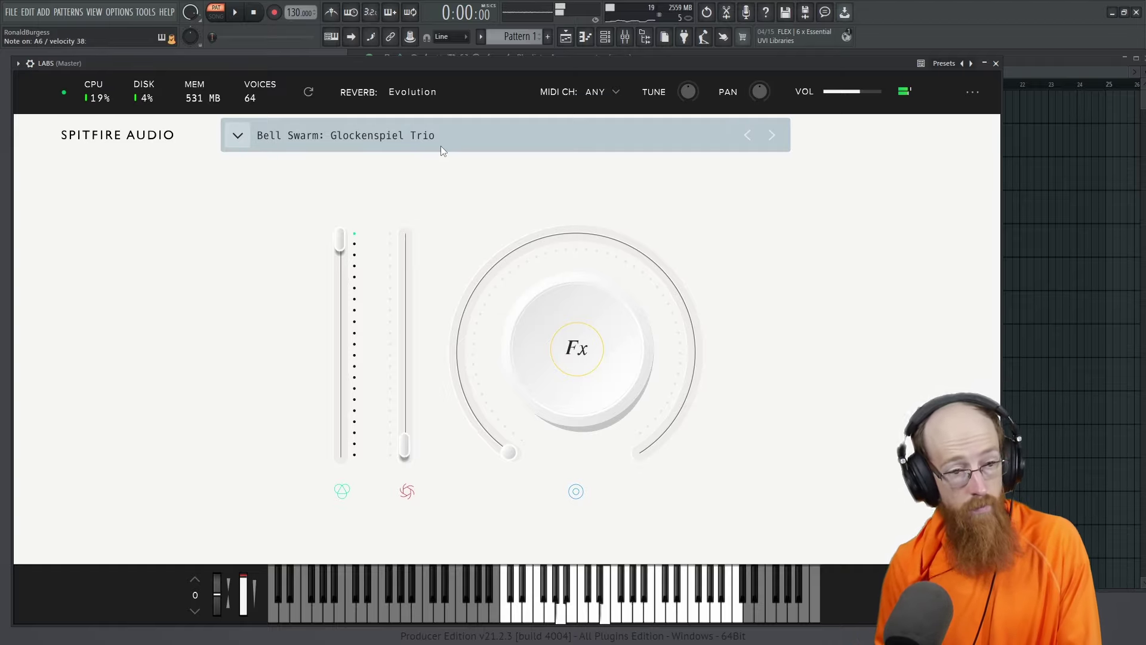
left_click(457, 247)
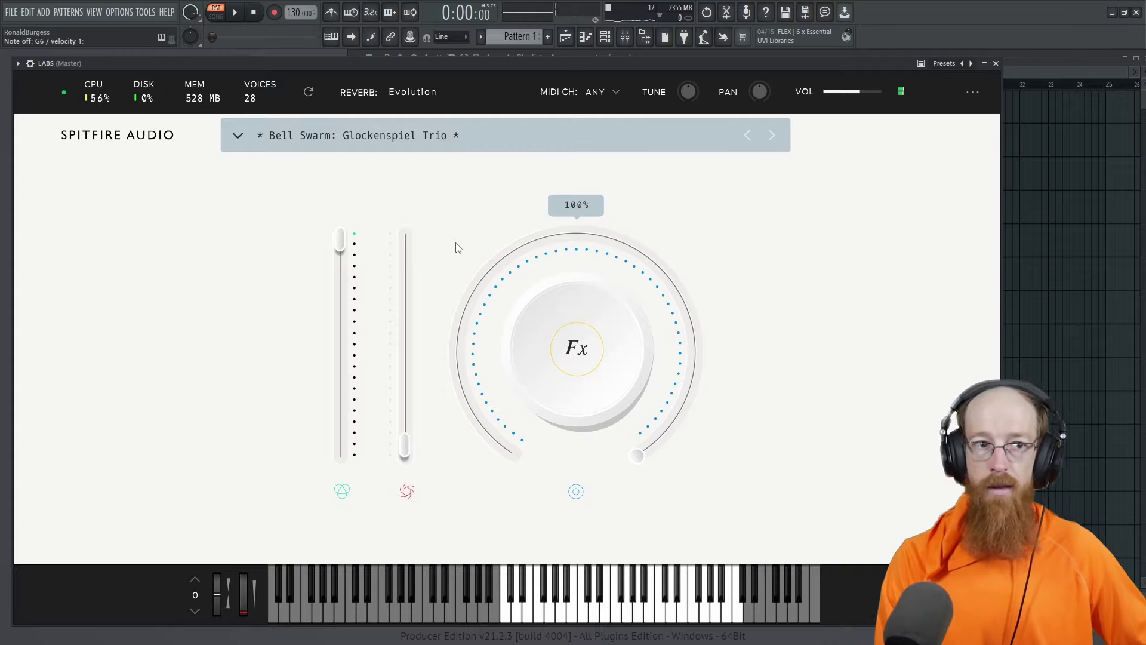
left_click(772, 136)
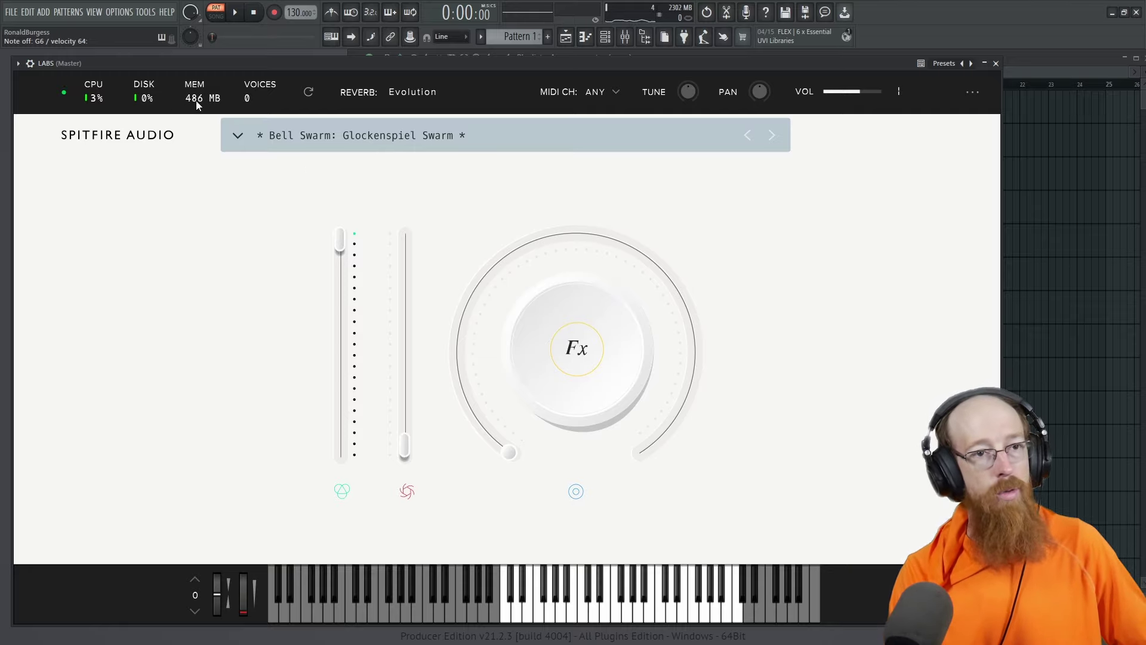
left_click(970, 93)
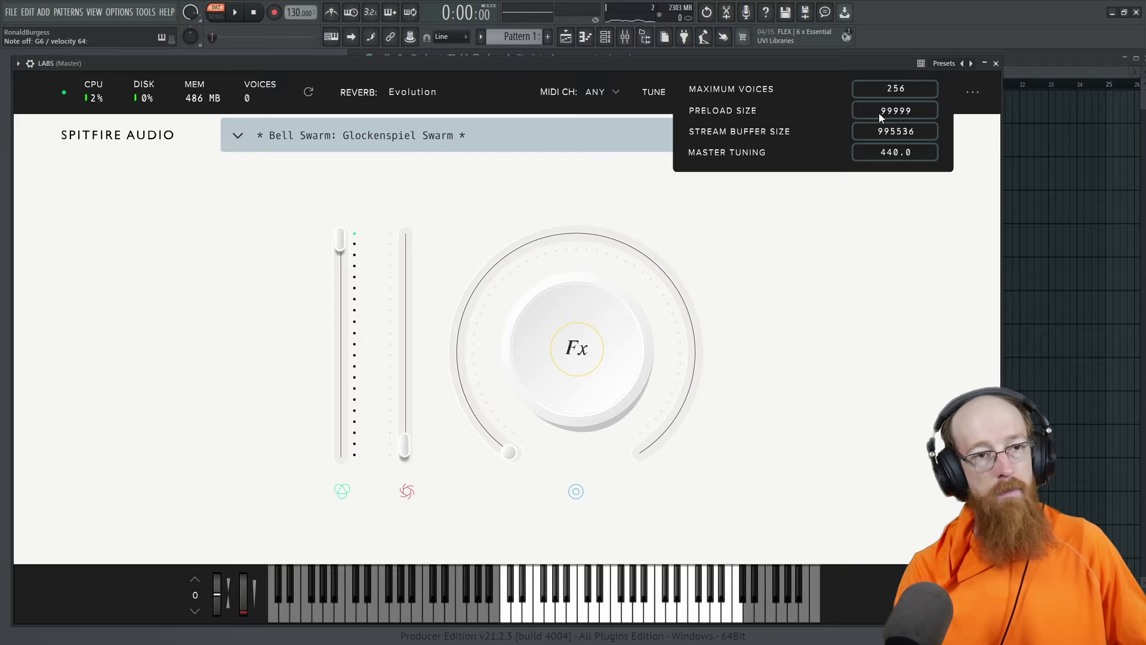
left_click(891, 215)
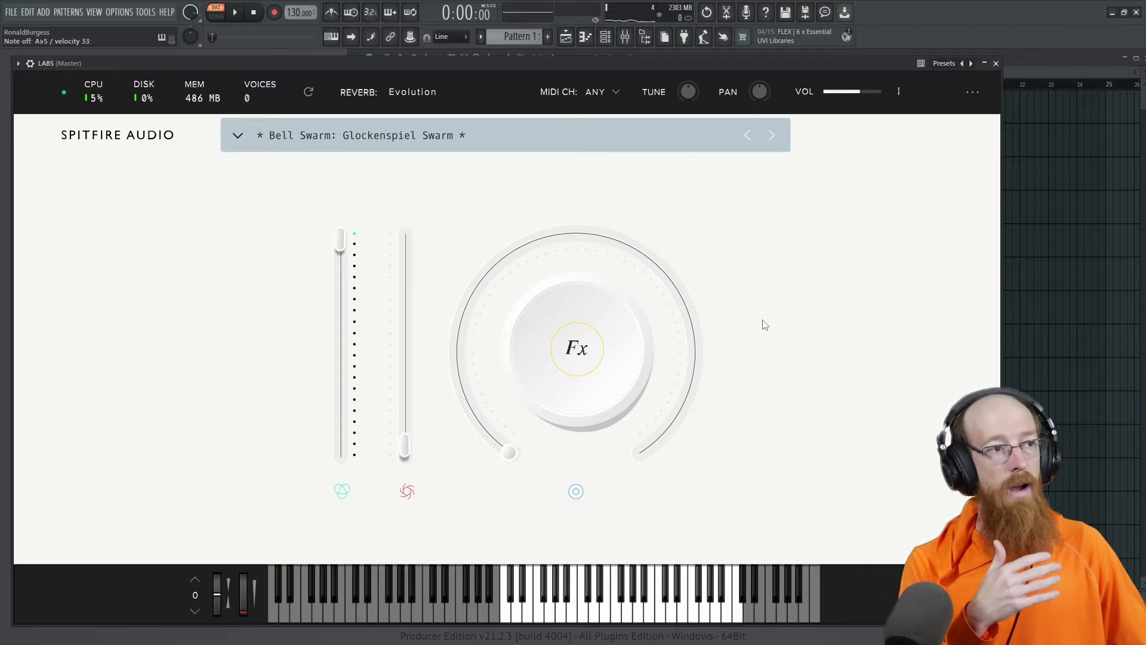
left_click(972, 93)
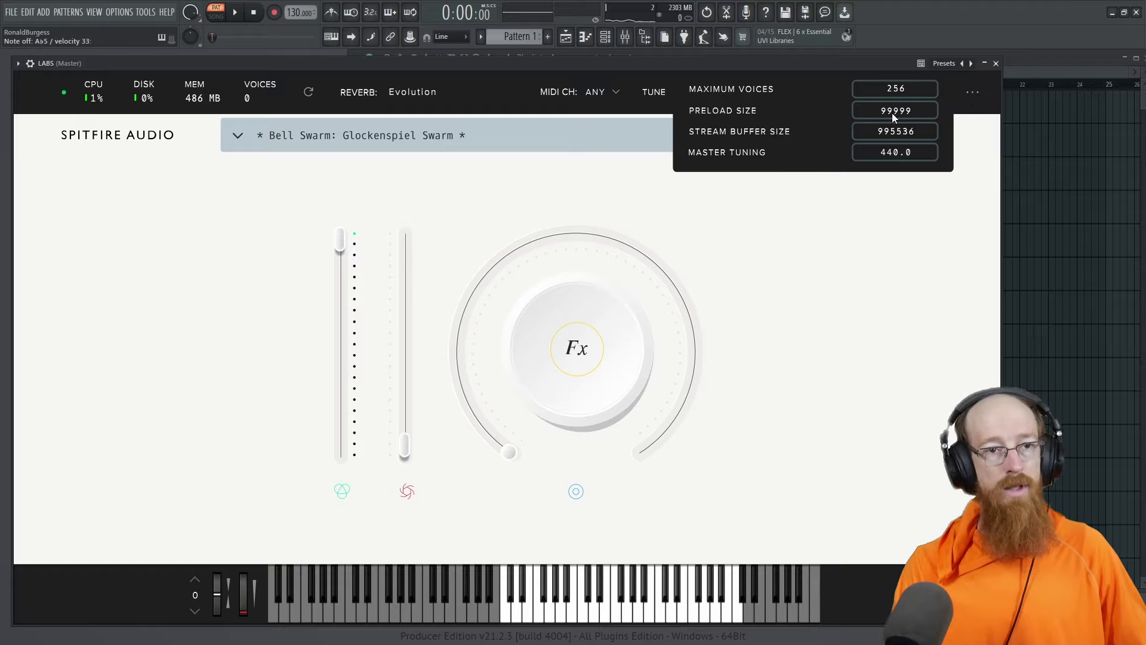
Step: Close the engine settings to return to Glockenspiel Swarm's main view
left_click(875, 247)
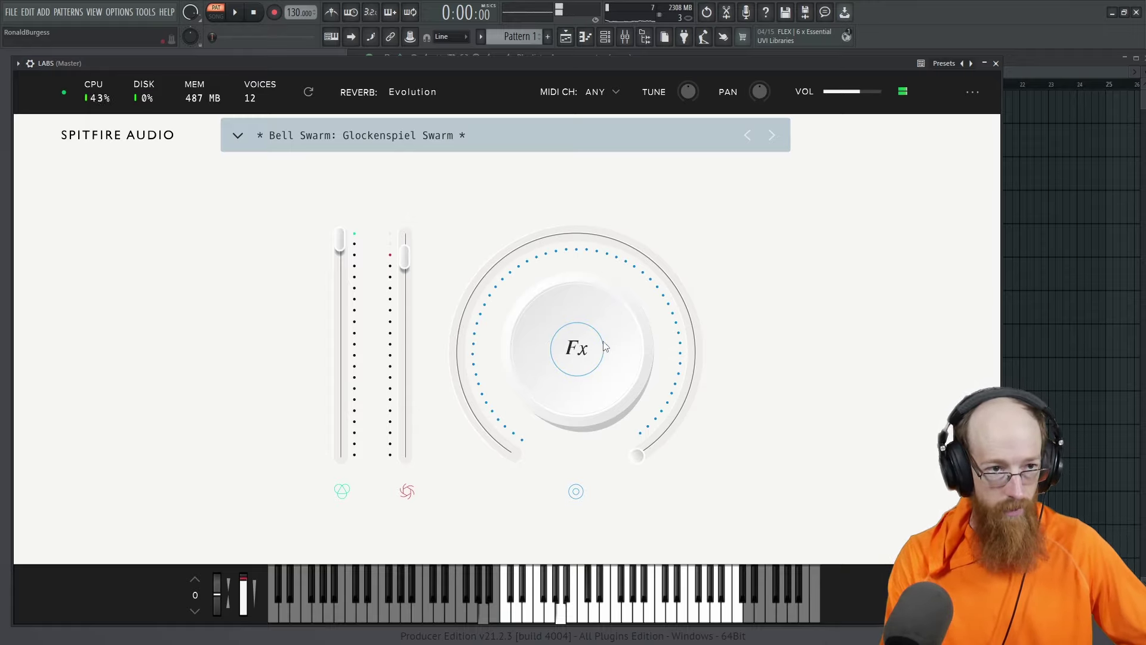
Step: Switch Glockenspiel Swarm's Fx dial from Swarm to Reverb
mouse_move(664, 330)
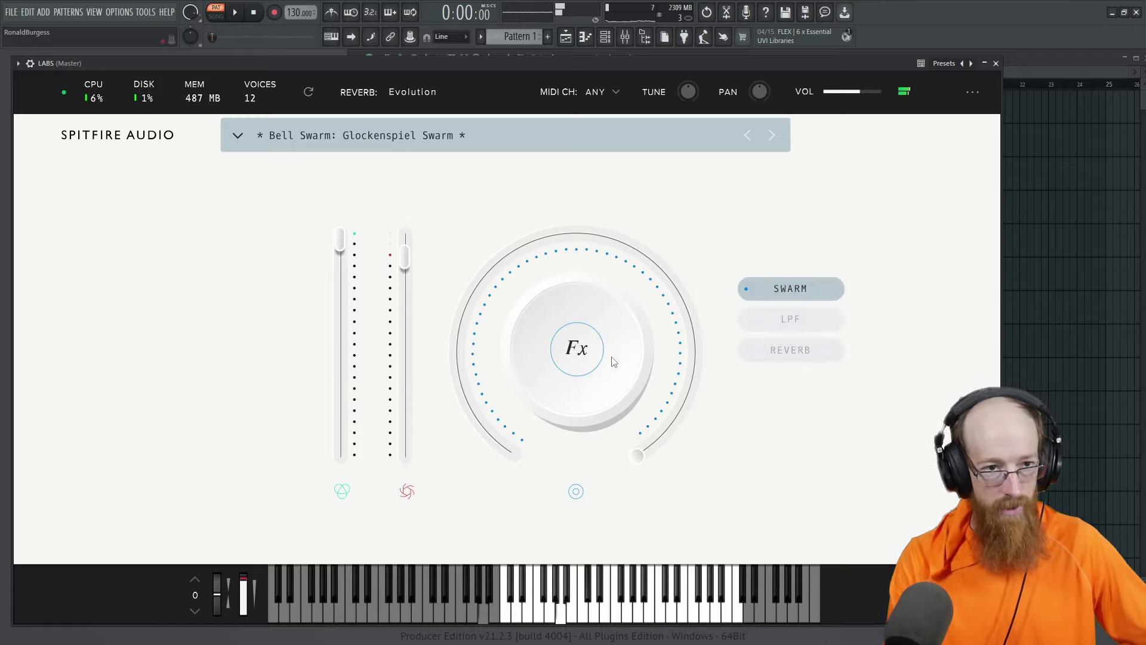
left_click(787, 352)
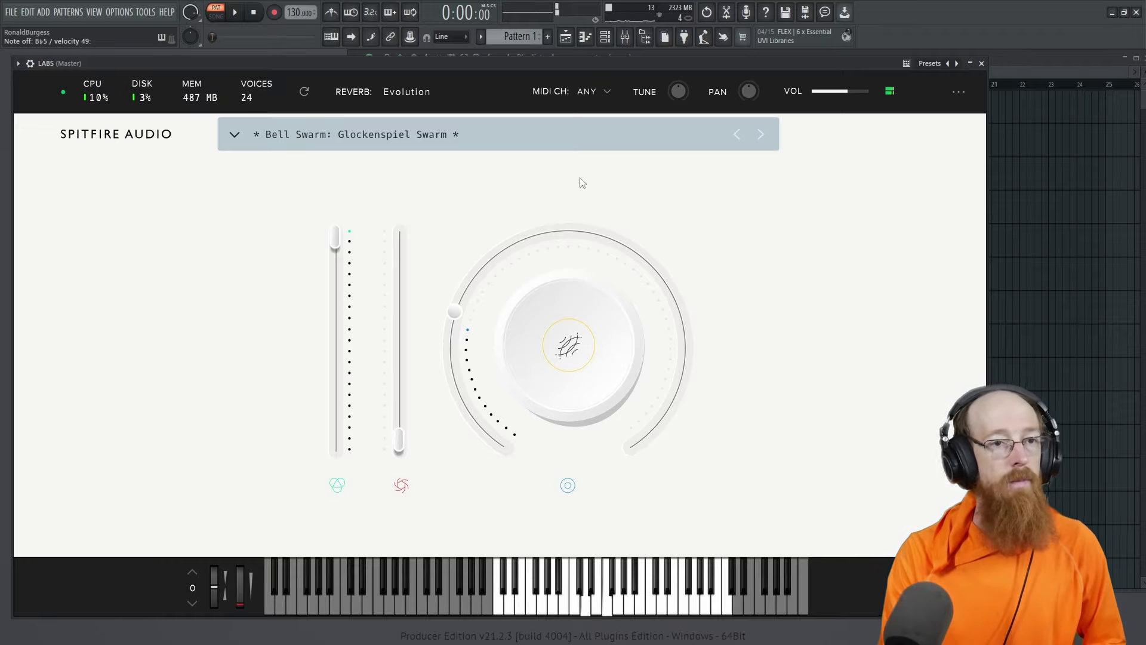
Step: Step to Foundry Bells, glance at the preset list, and set its Swarm amount to 57%
left_click(768, 134)
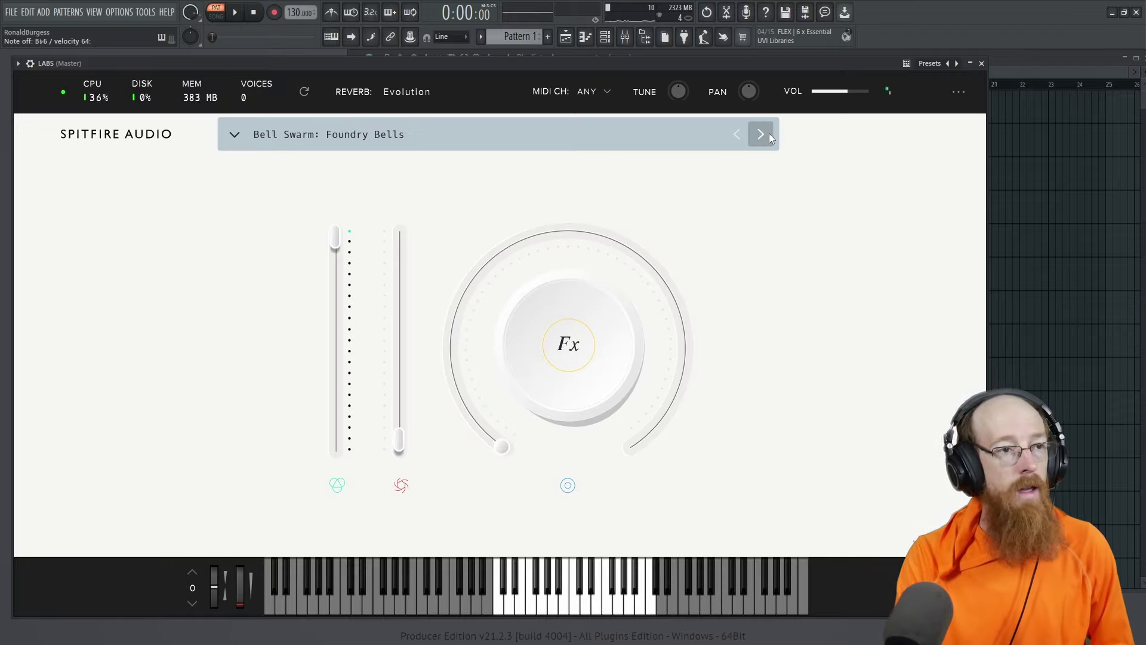
left_click(339, 134)
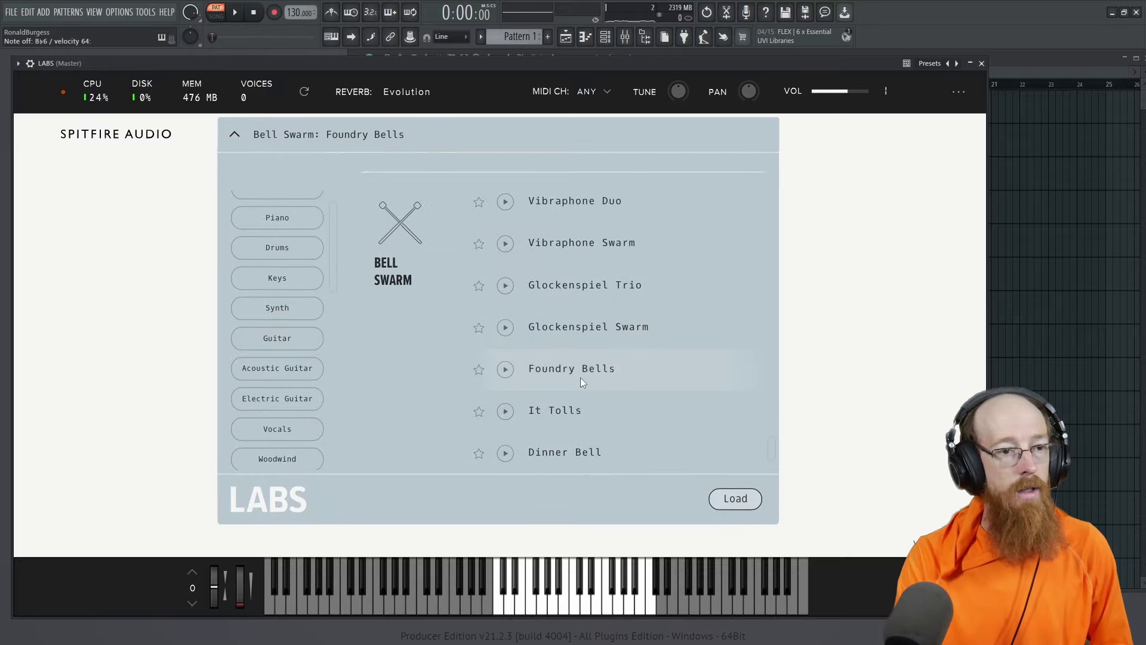
scroll(663, 357, "down", 2)
left_click(833, 327)
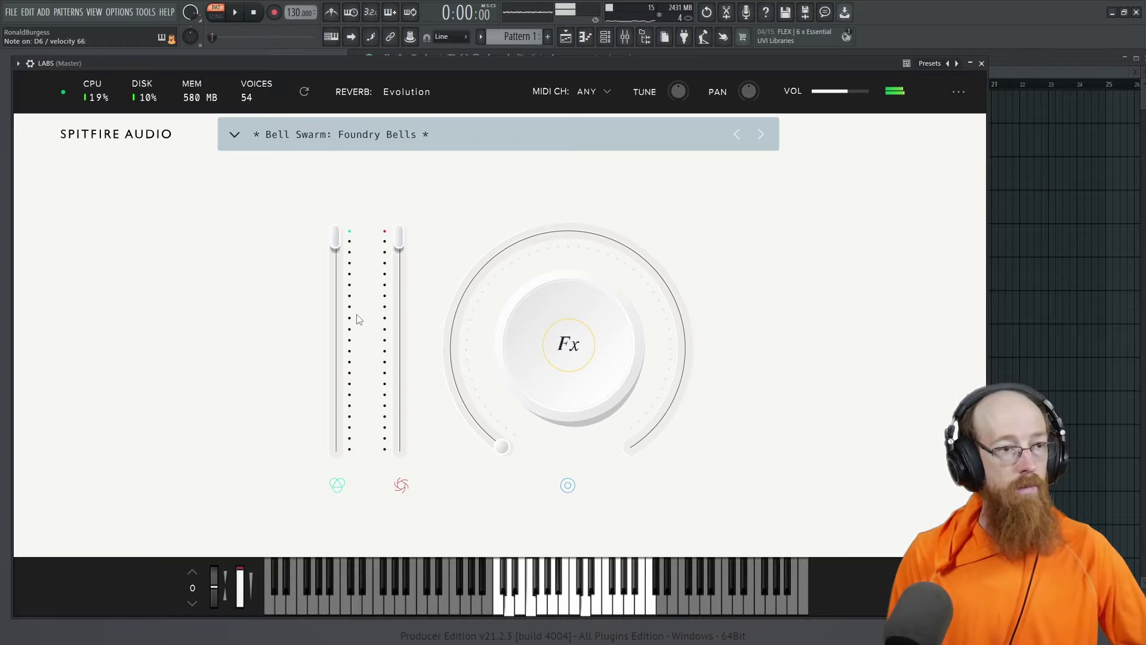
left_click(567, 341)
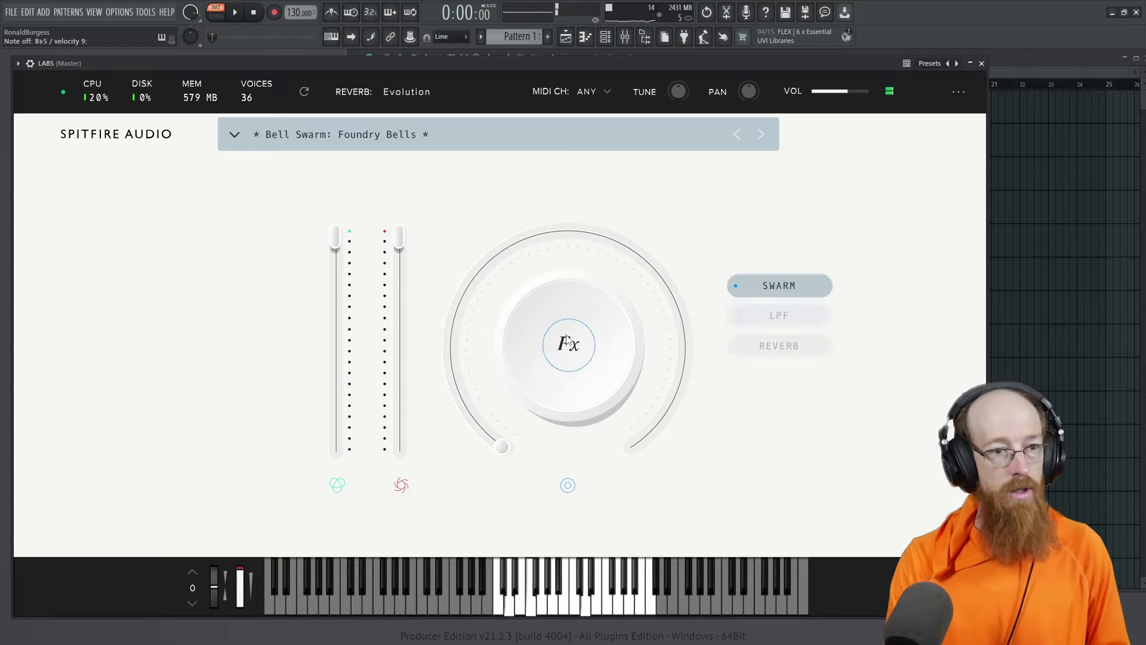
left_click_drag(501, 446, 604, 248)
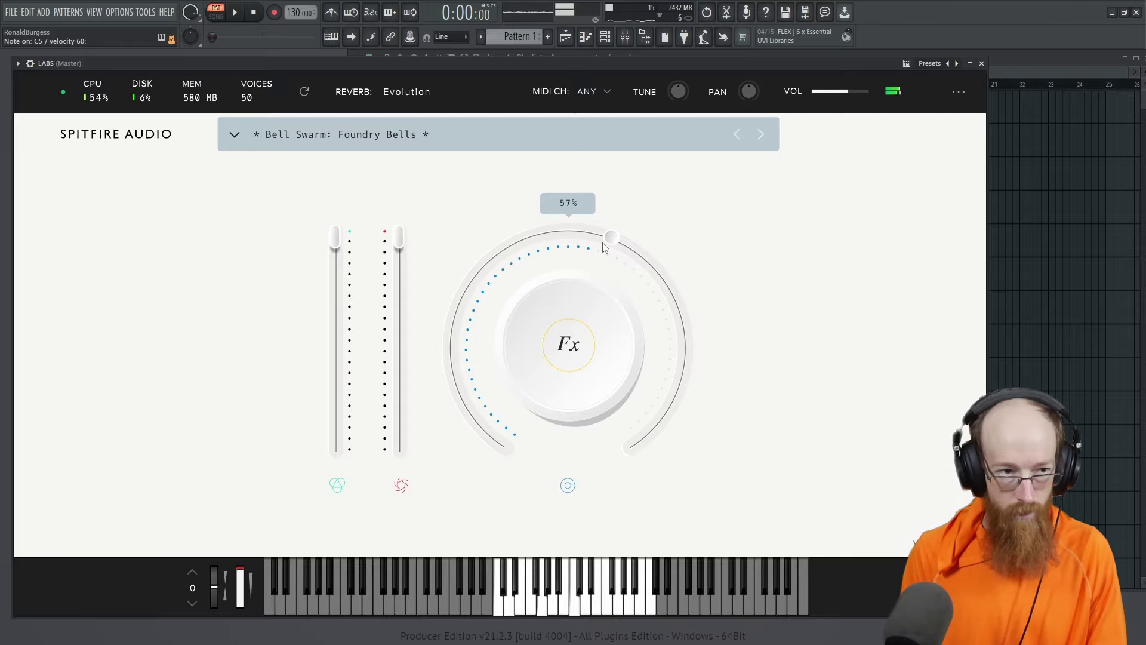
Step: Load the It Tolls preset, raise its Fx to 70%, then move on to Dinner Bell
left_click(761, 135)
mouse_move(565, 245)
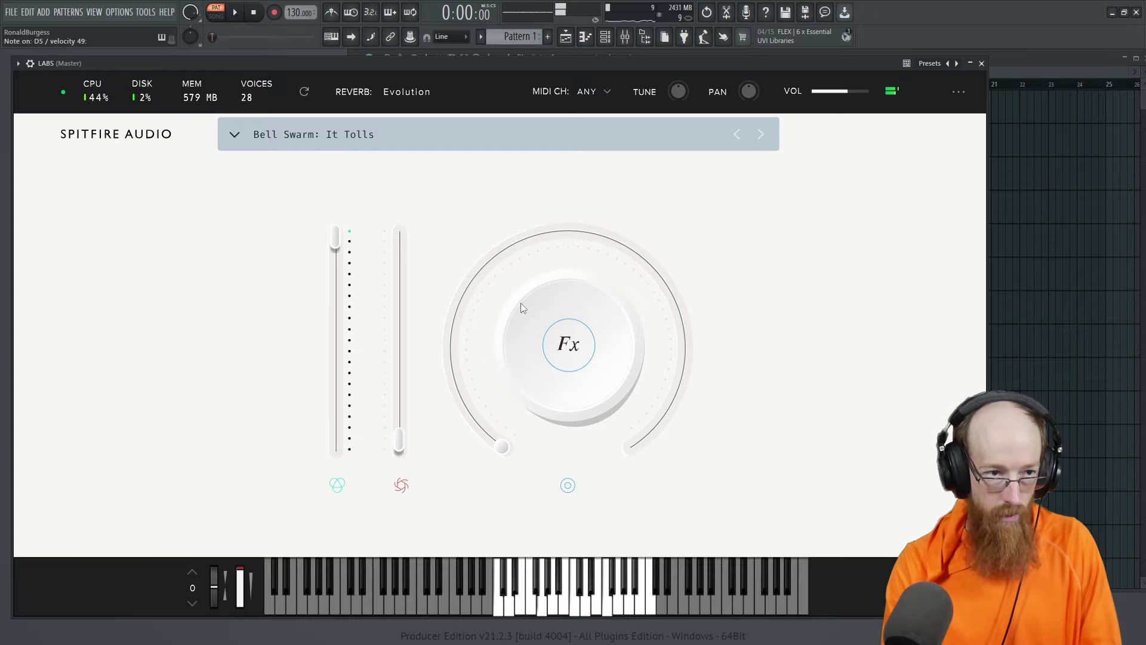
left_click_drag(518, 308, 648, 337)
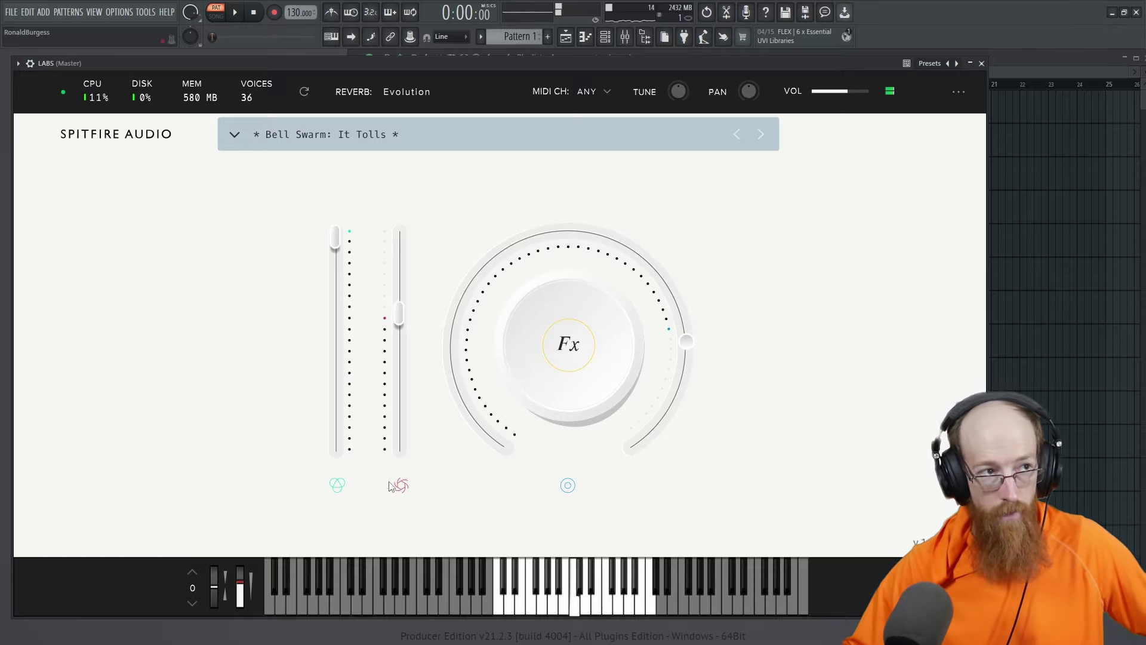
left_click(761, 134)
mouse_move(626, 245)
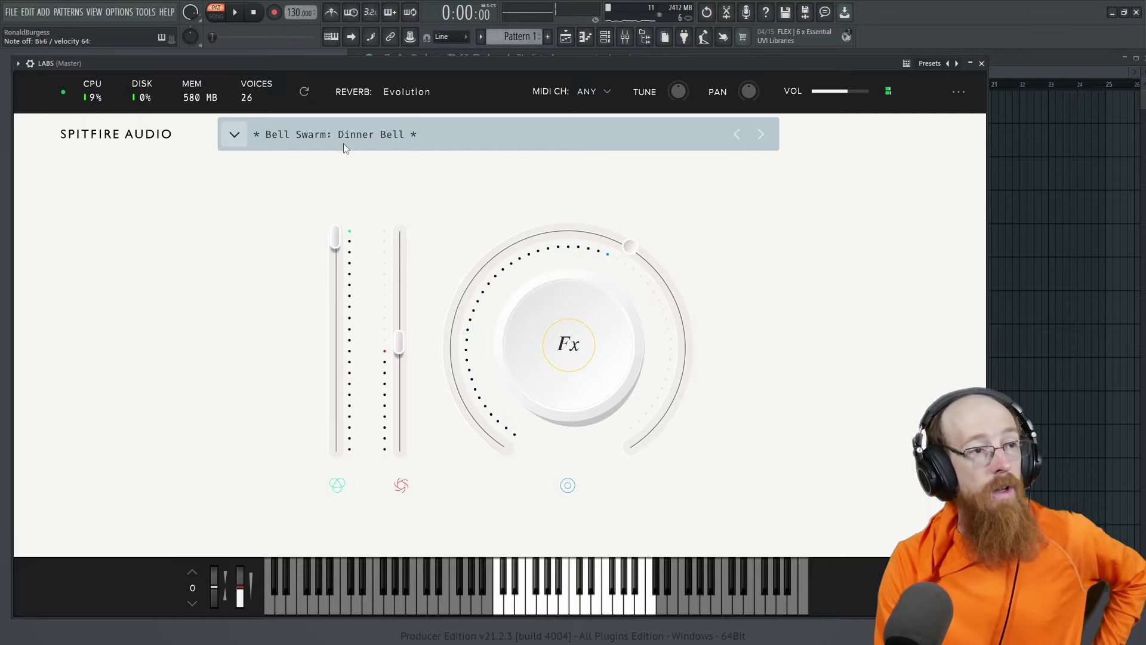
left_click(234, 135)
scroll(585, 319, "up", 2)
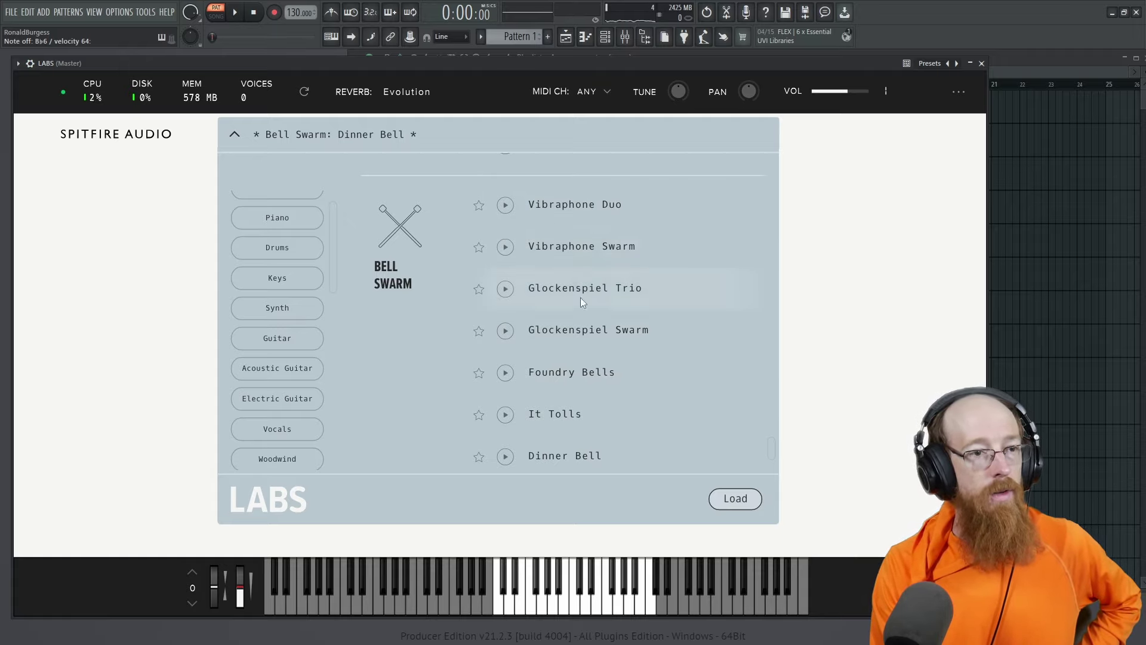
scroll(607, 286, "down", 3)
scroll(605, 288, "up", 2)
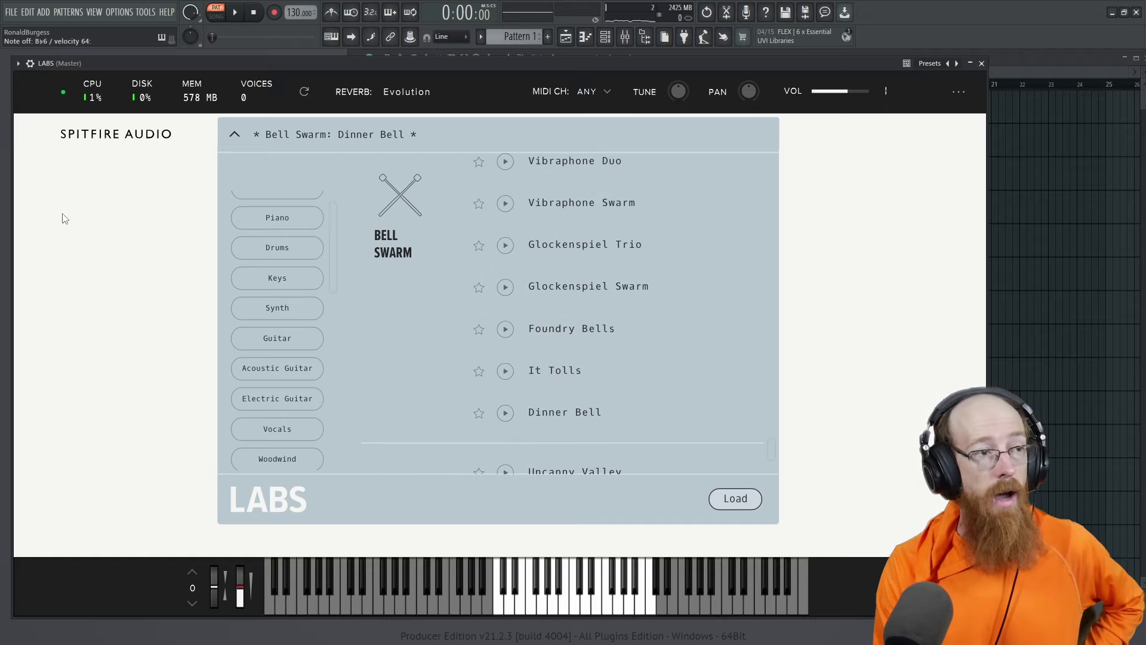
left_click(878, 359)
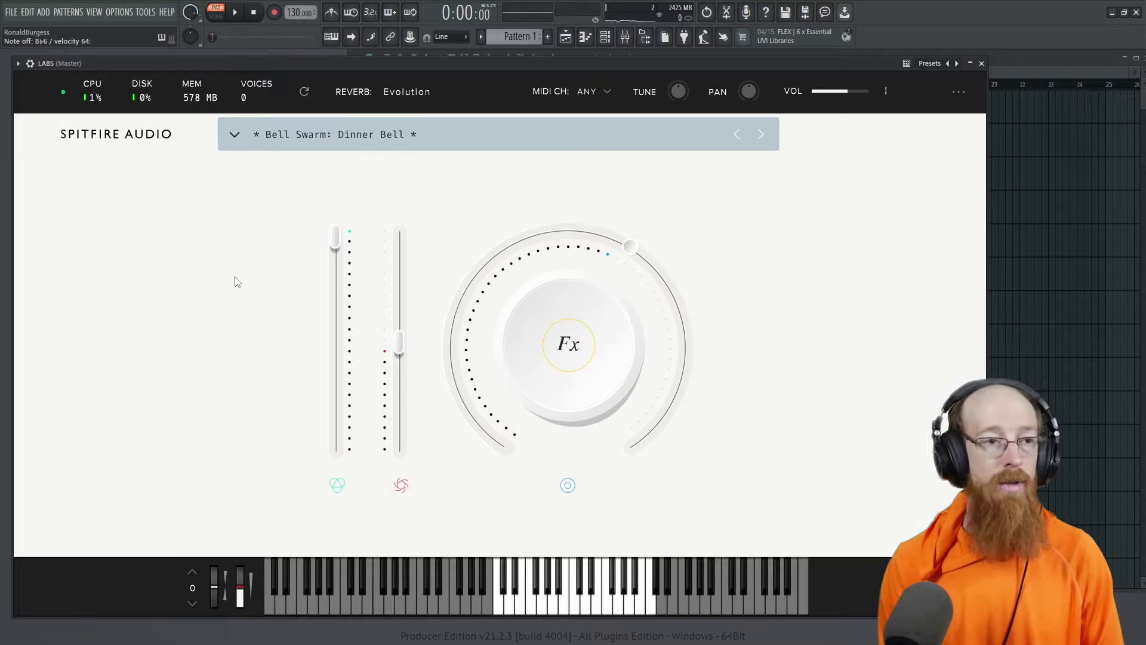
Step: Raise Dinner Bell's dynamics slider to 100%, glance at the preset list, and hide the effect options
left_click_drag(398, 343, 404, 225)
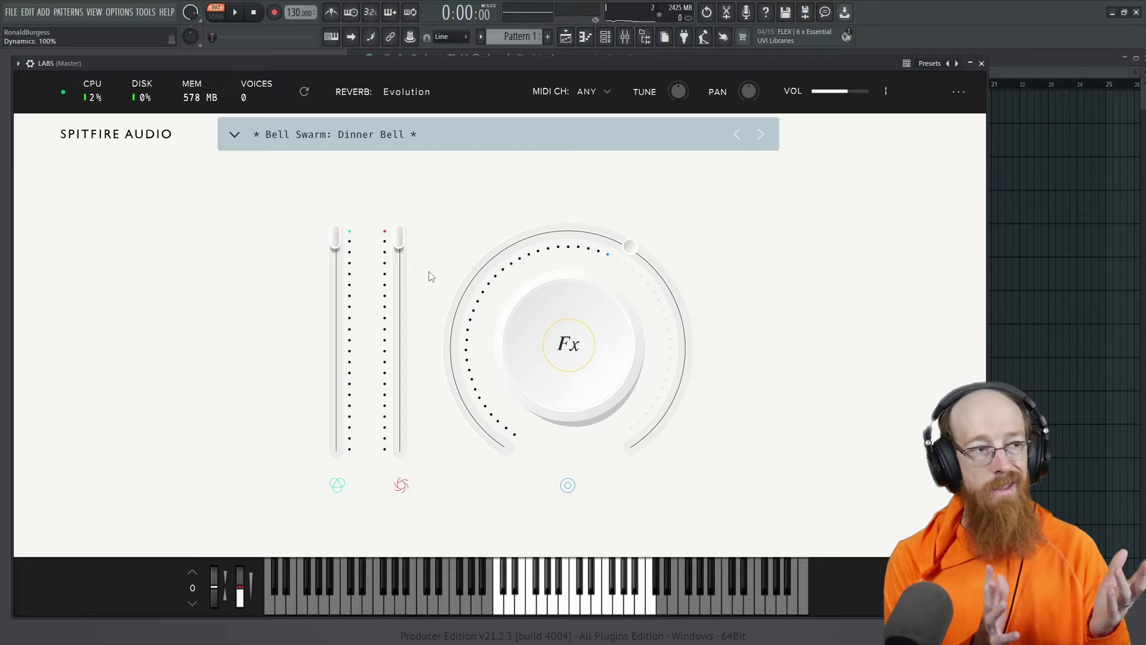
left_click(402, 137)
left_click(841, 425)
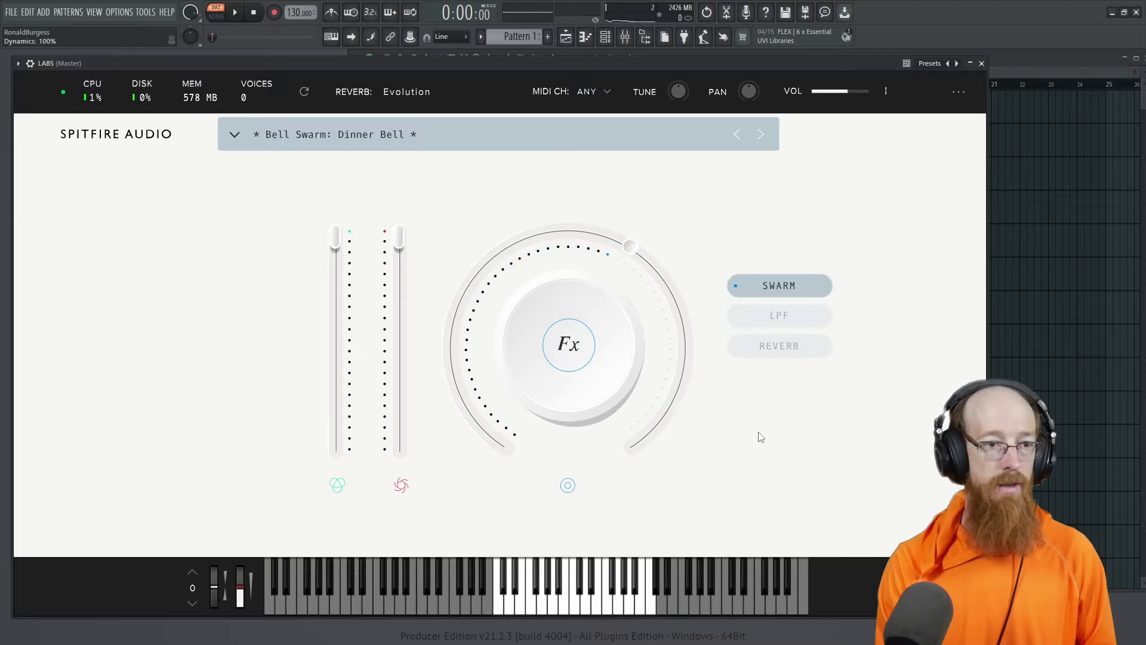
left_click(583, 356)
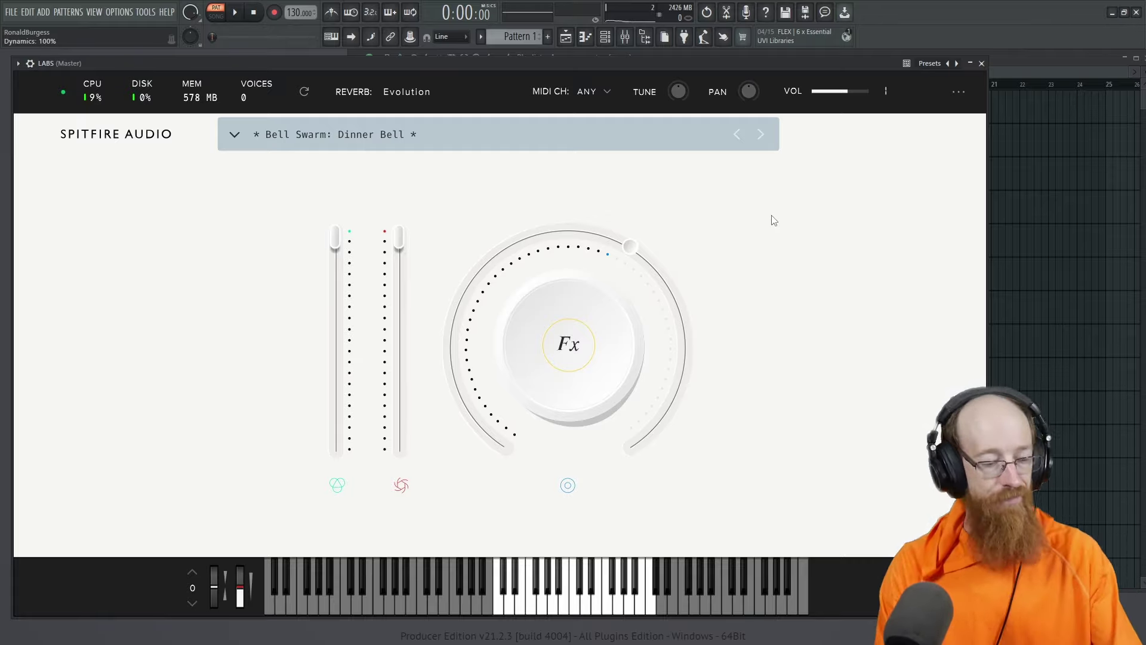
Step: Review Bell Swarm's Spitfire download page, dismissing its cookie notice, then close it to return to the database
key("alt+Tab")
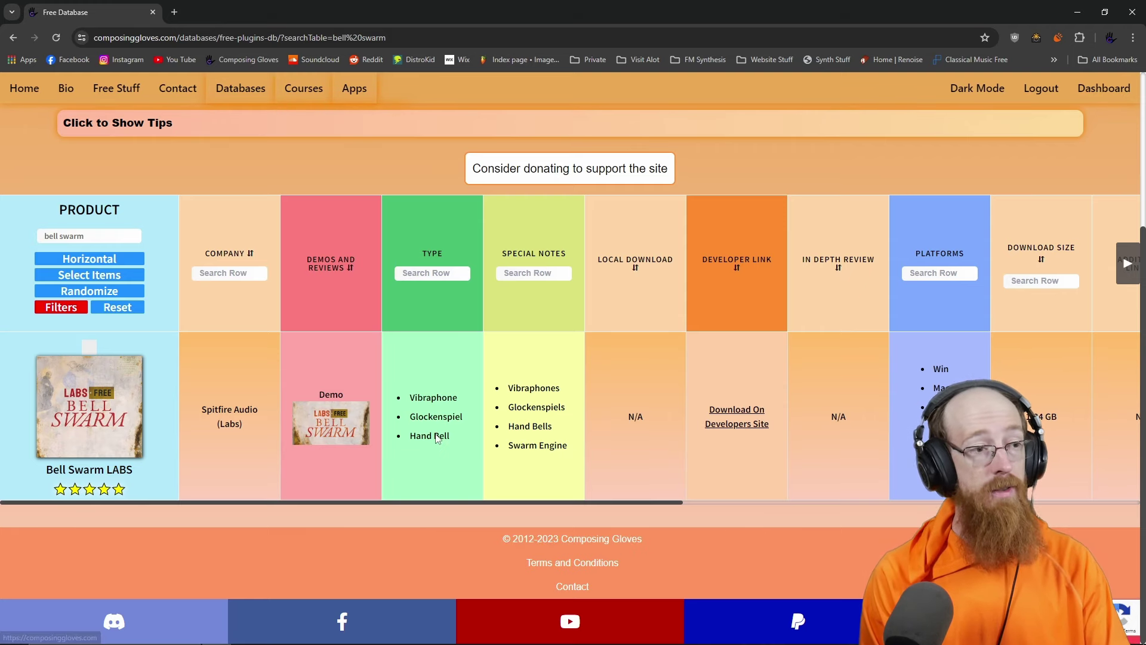
left_click(742, 419)
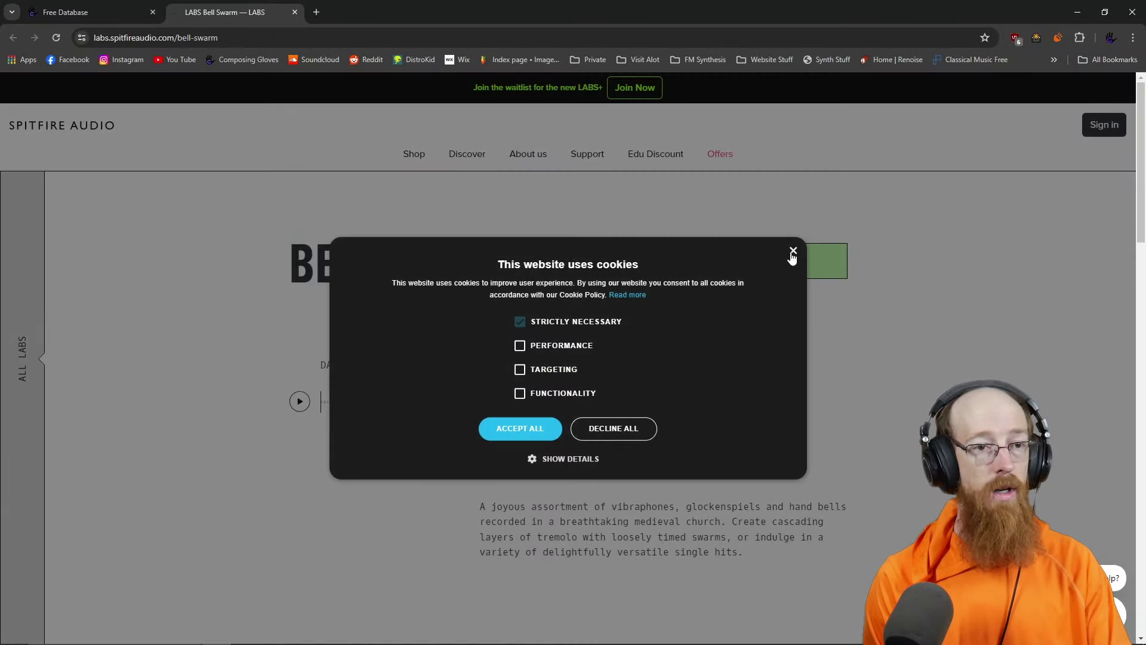
left_click(793, 251)
scroll(633, 326, "down", 6)
scroll(646, 324, "up", 6)
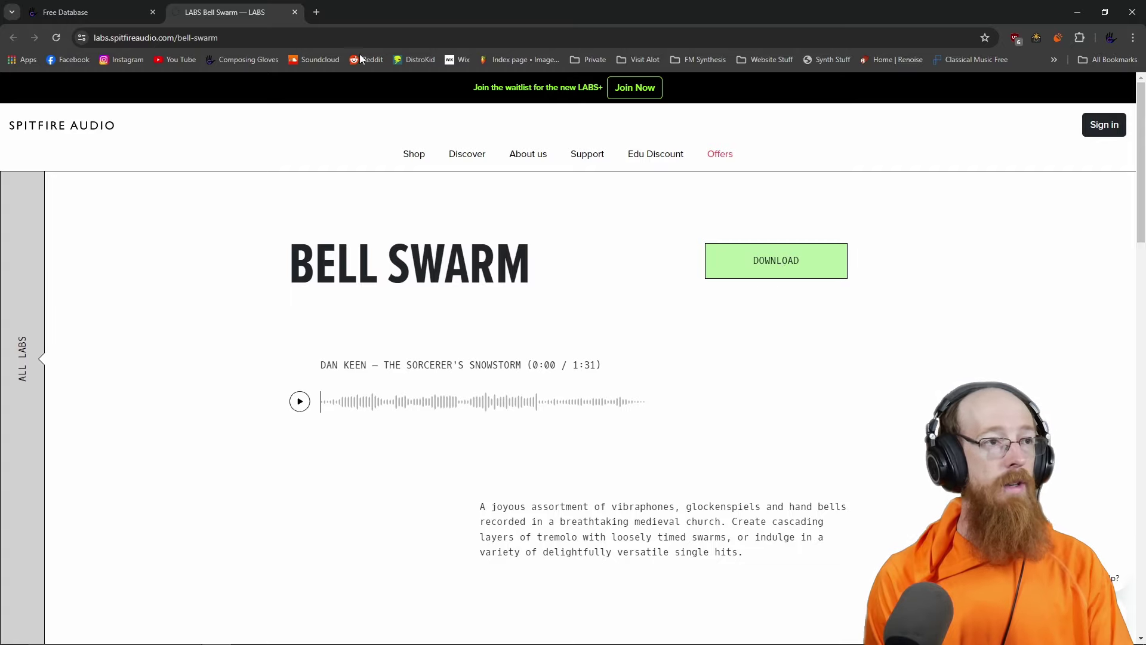
left_click(299, 15)
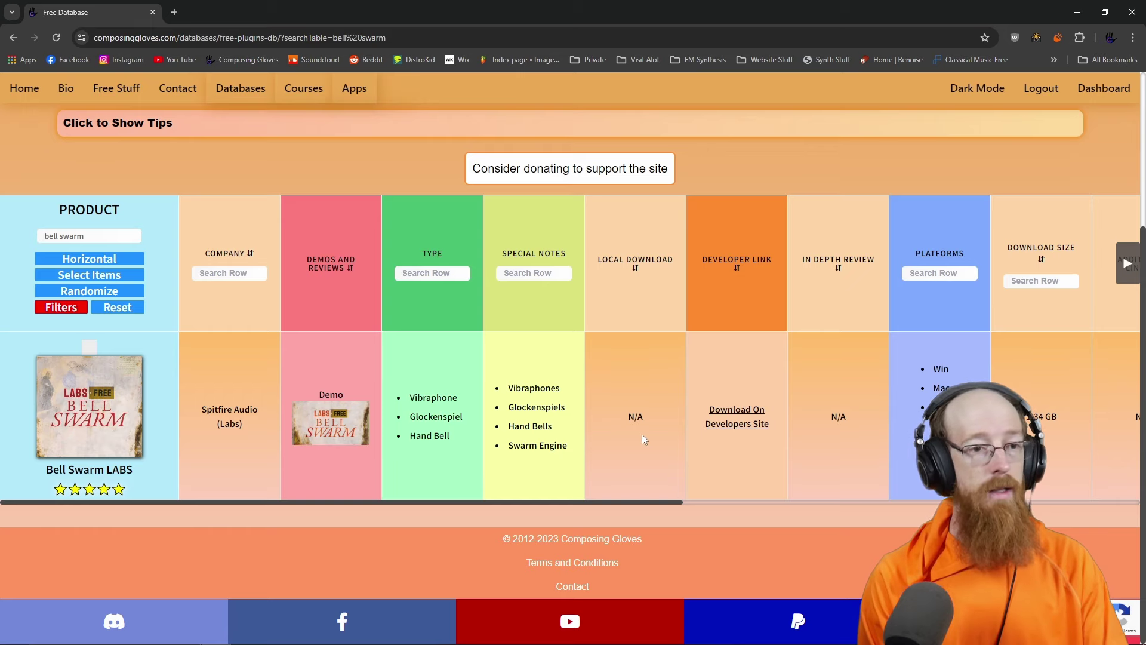
scroll(517, 408, "right", 6)
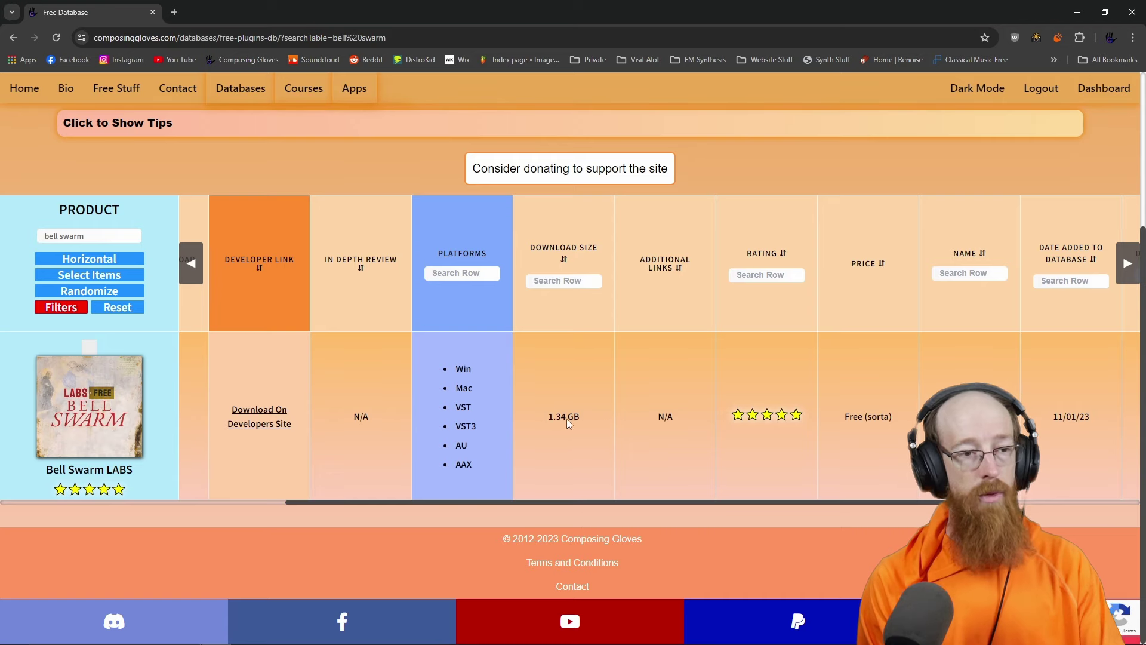
scroll(715, 429, "right", 3)
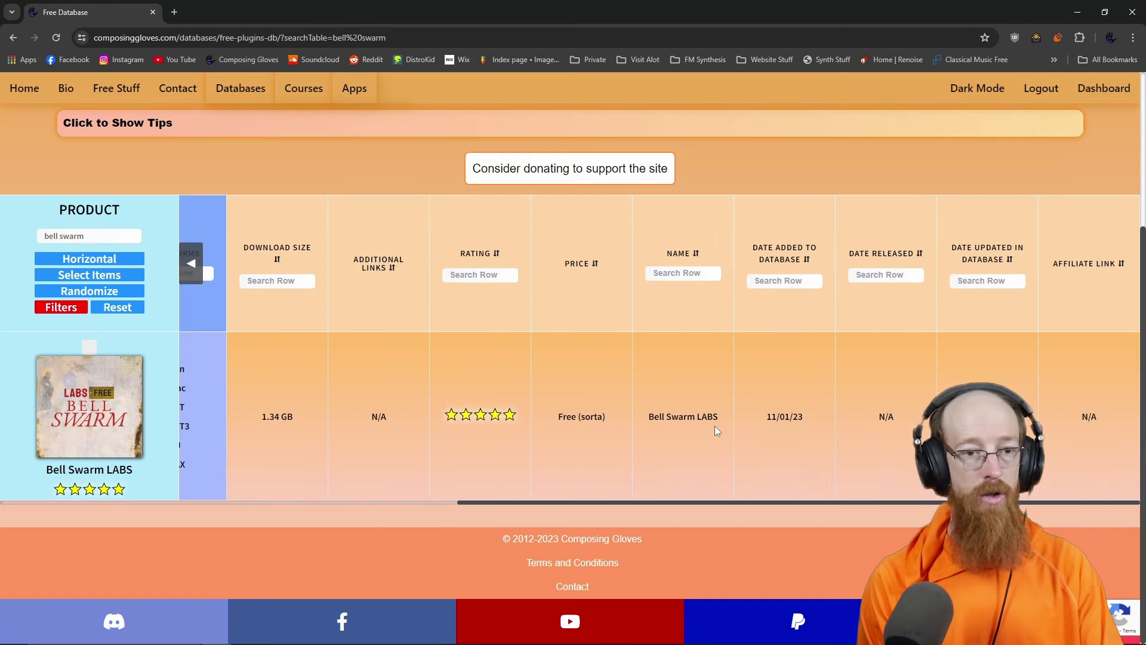
scroll(675, 421, "left", 8)
Step: Extend the 'bell swarm' product search with '--OR (spitfire)' and run it
left_click(114, 235)
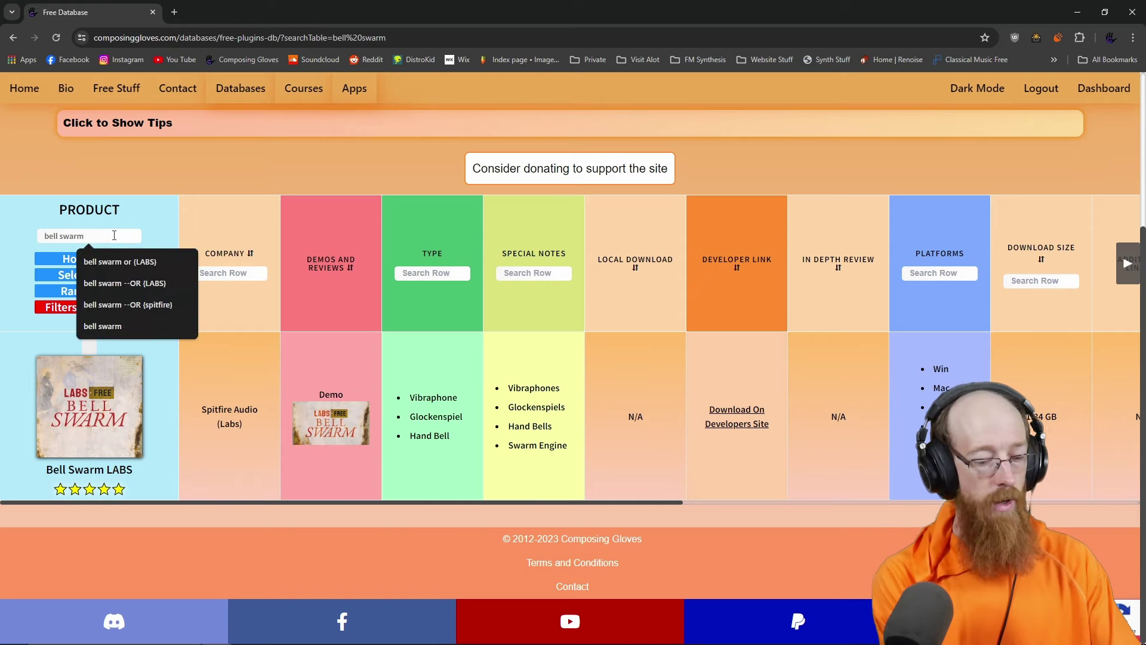
type("--OR")
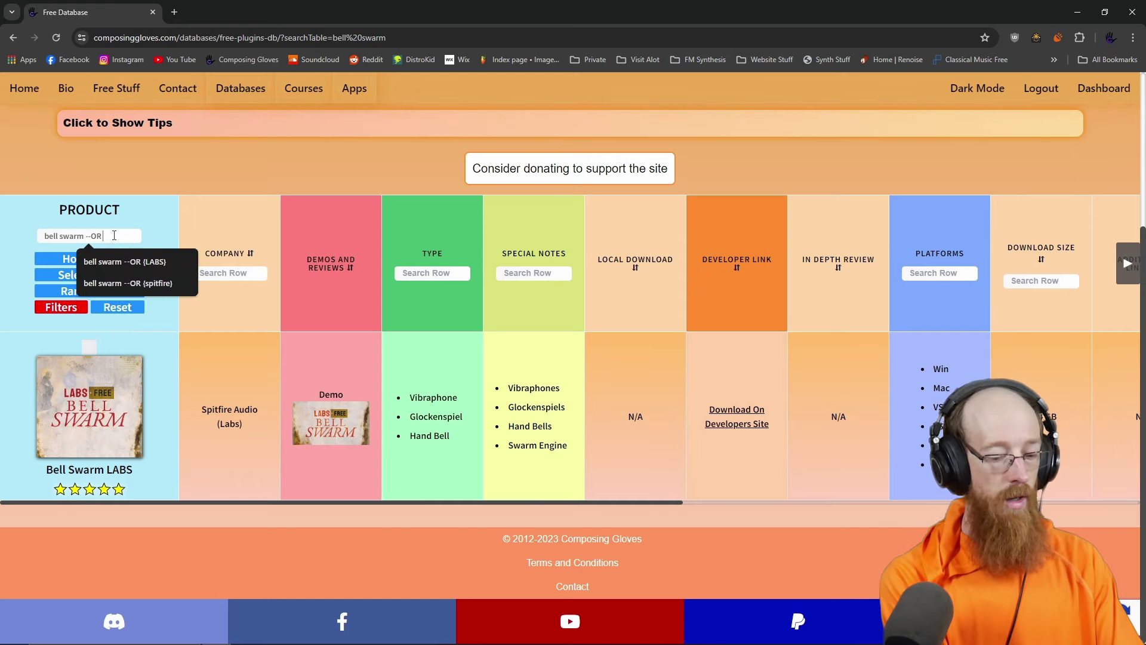
type(" (spitfire)")
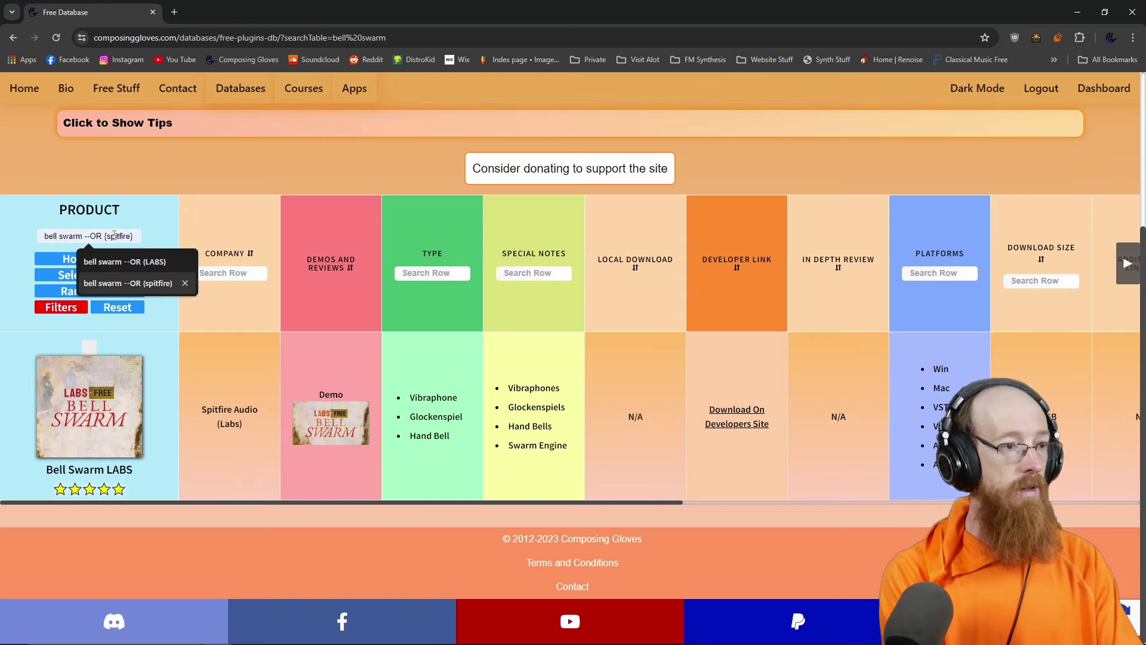
key("Return")
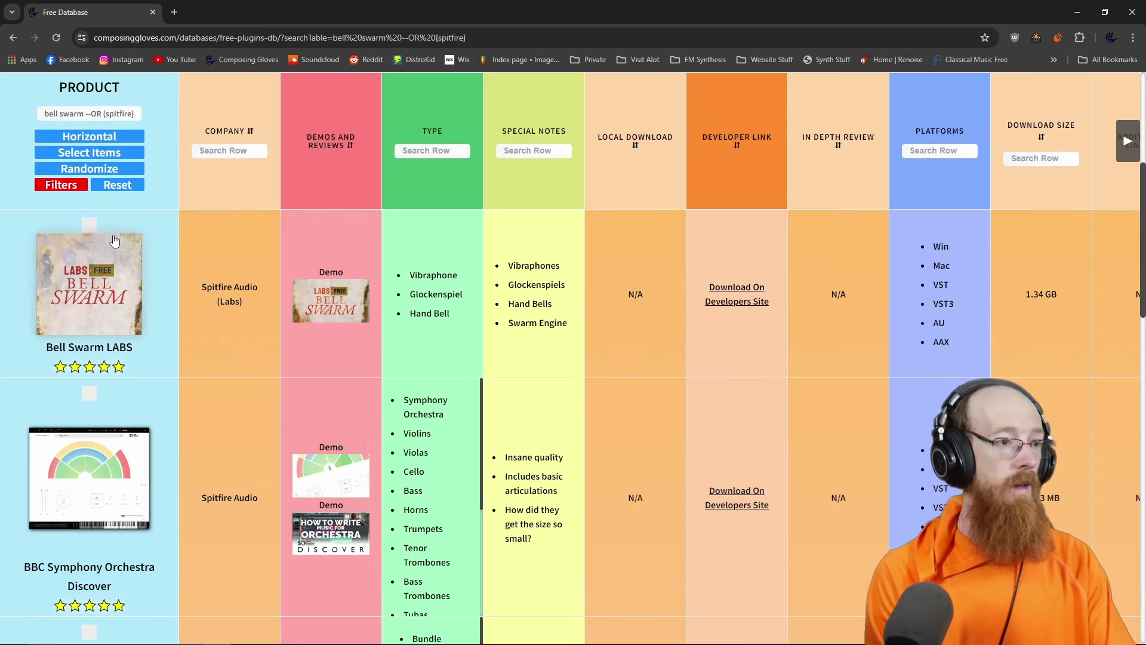
Step: Scroll through the results listing free Spitfire LABS instruments such as Tundra Atmos and Trumpet Fields
scroll(234, 358, "down", 5)
scroll(238, 364, "down", 20)
scroll(244, 372, "down", 15)
scroll(256, 390, "down", 10)
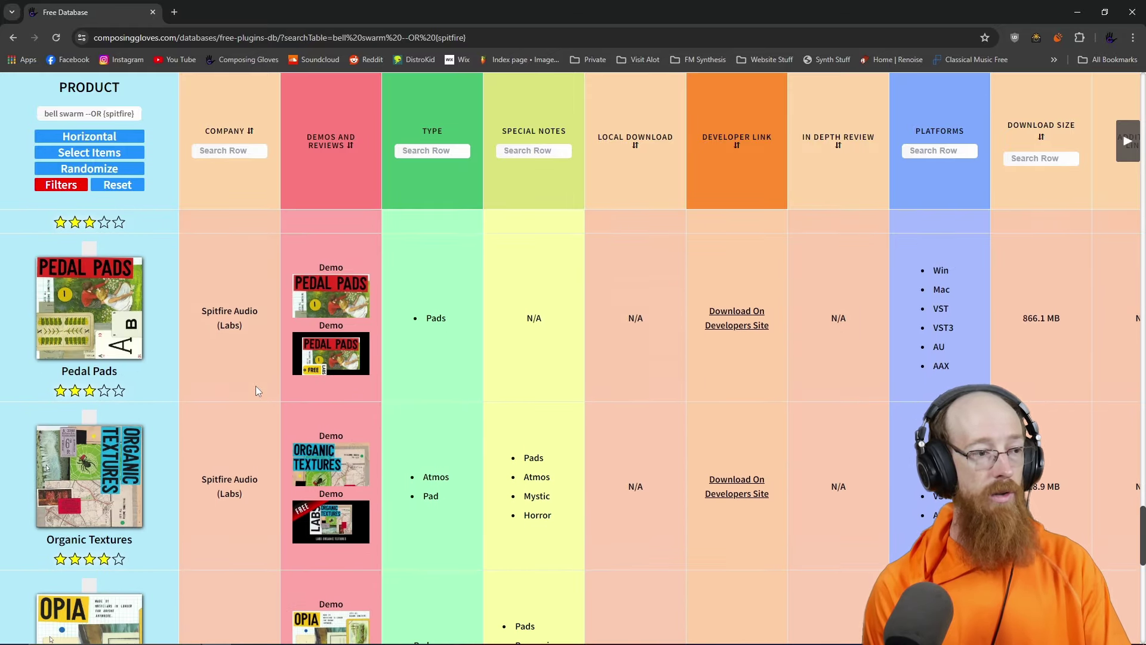
scroll(255, 388, "up", 3)
scroll(536, 435, "right", 10)
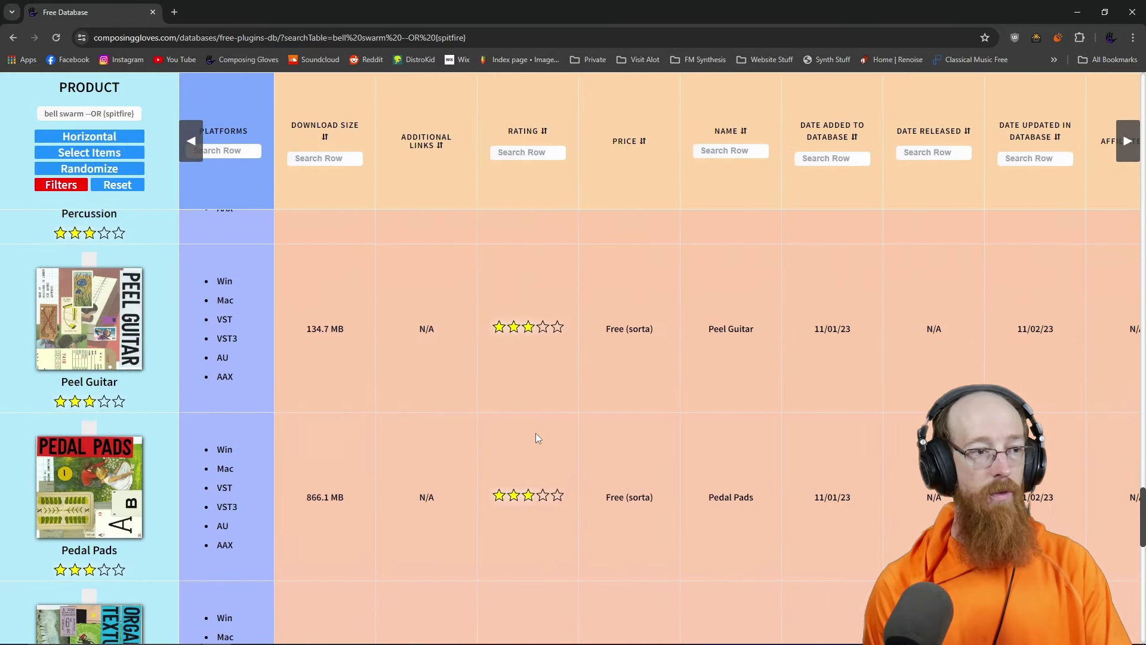
scroll(536, 432, "left", 2)
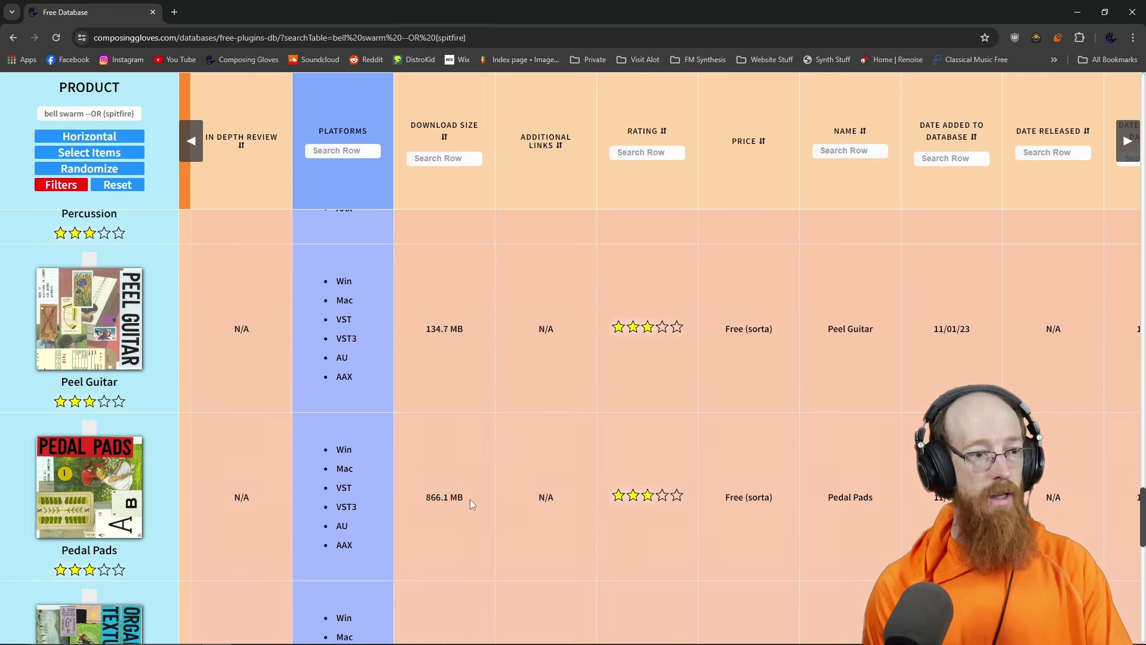
scroll(454, 460, "up", 5)
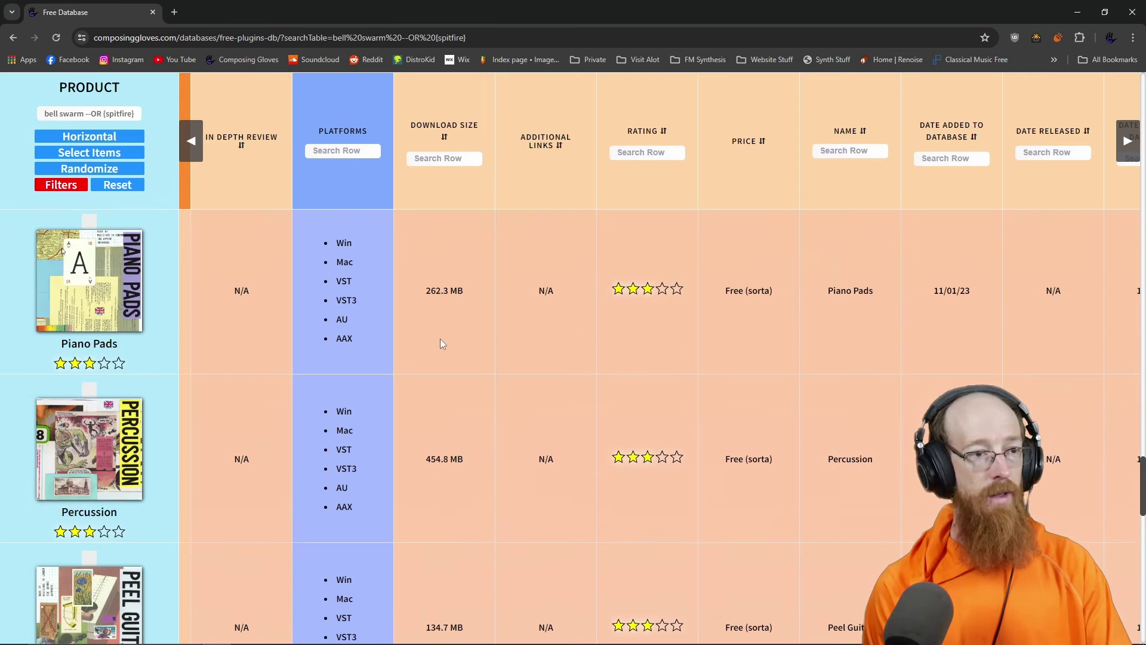
scroll(442, 343, "up", 3)
scroll(436, 324, "up", 15)
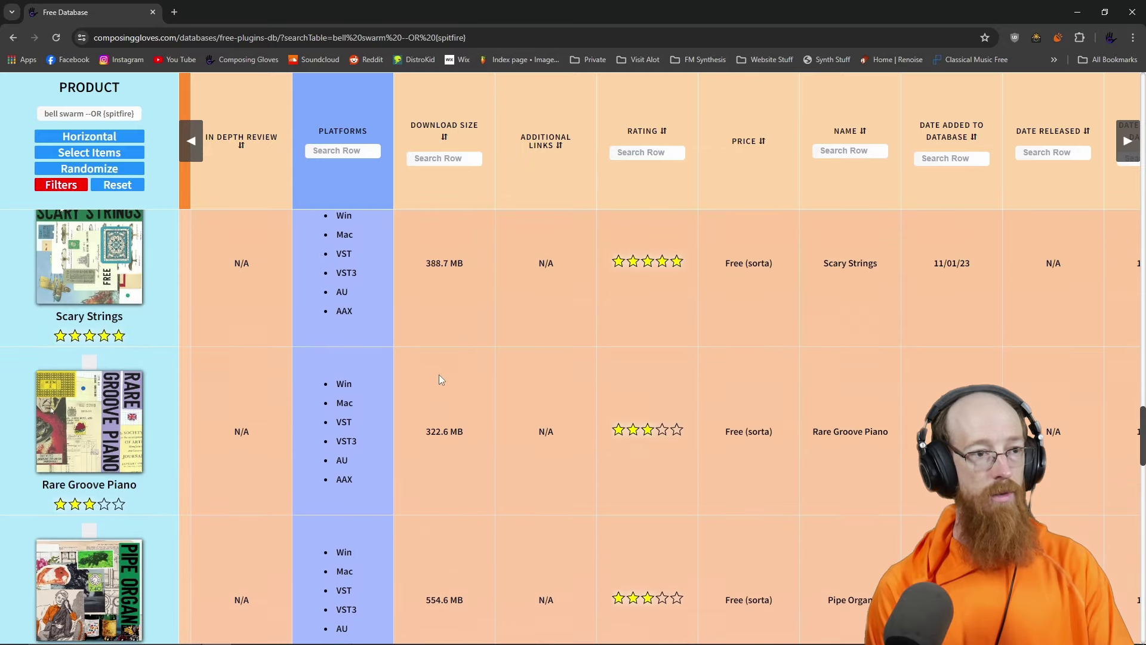
scroll(450, 422, "up", 8)
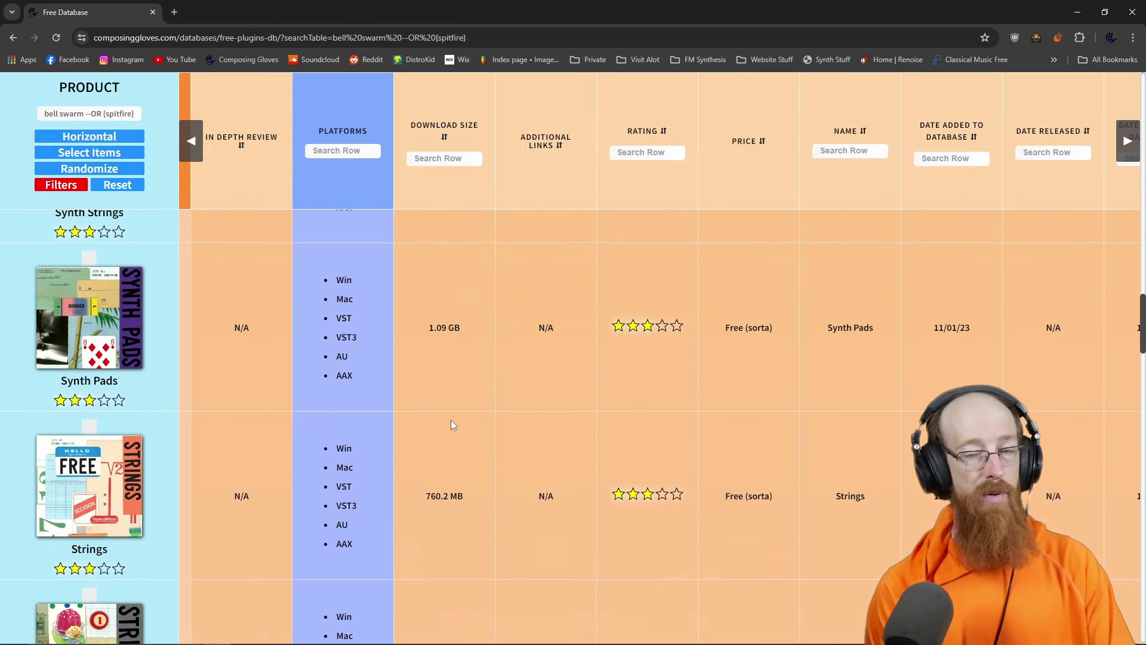
scroll(436, 391, "up", 4)
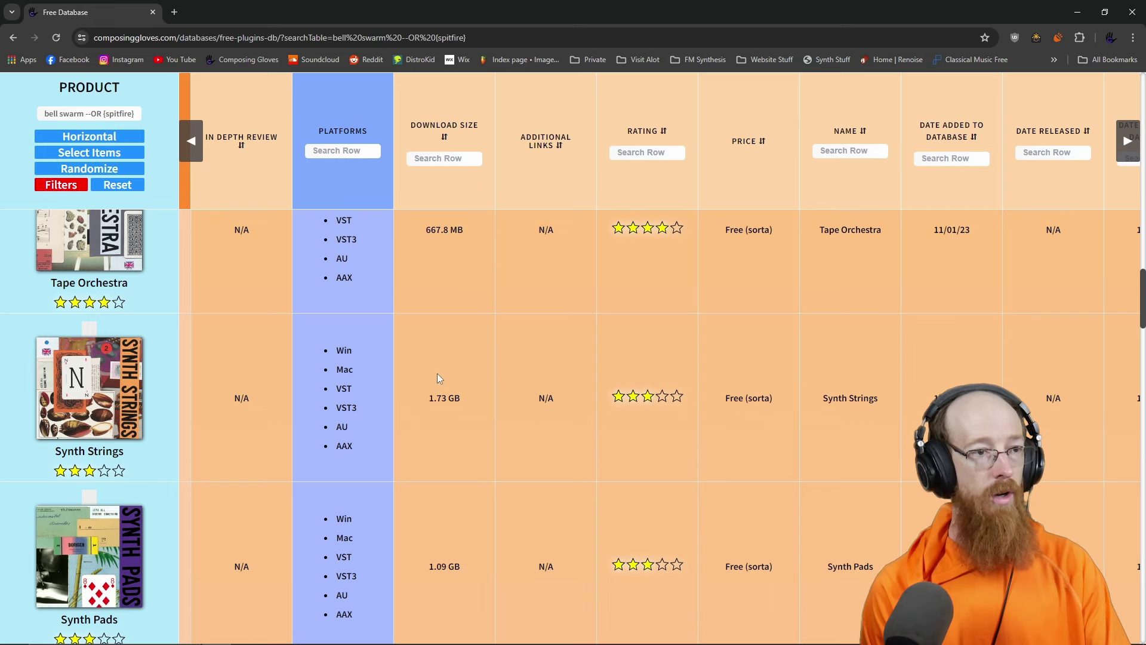
scroll(437, 376, "up", 10)
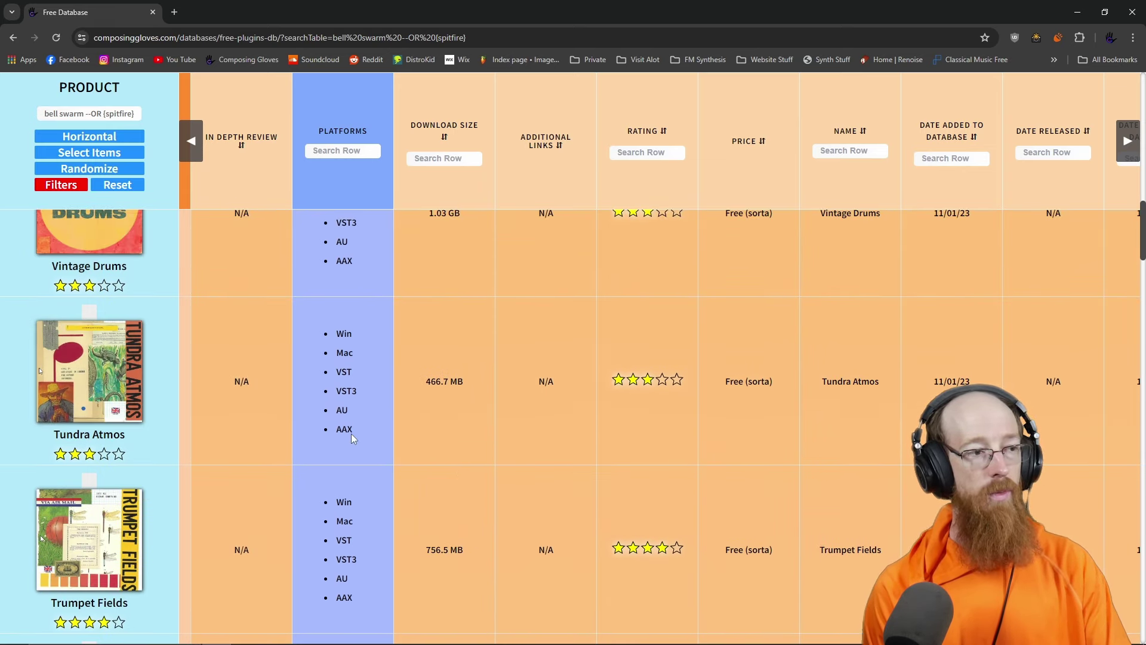
Step: Scroll the results table back to the Bell Swarm LABS row at the top
scroll(351, 434, "left", 8)
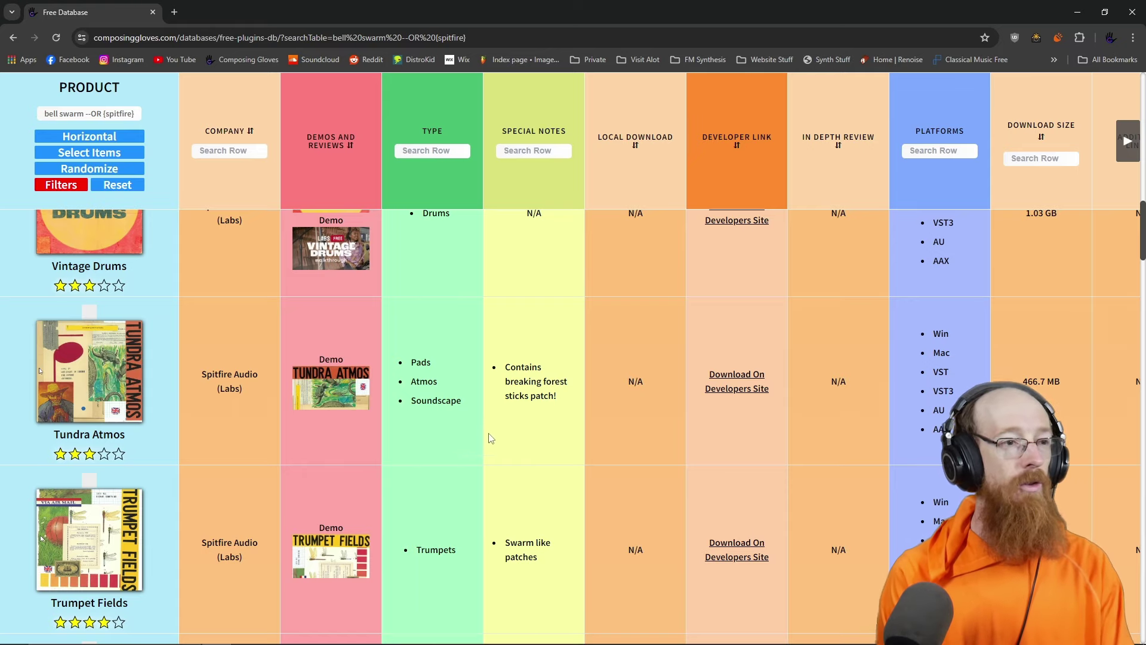
scroll(604, 428, "up", 8)
scroll(632, 447, "up", 10)
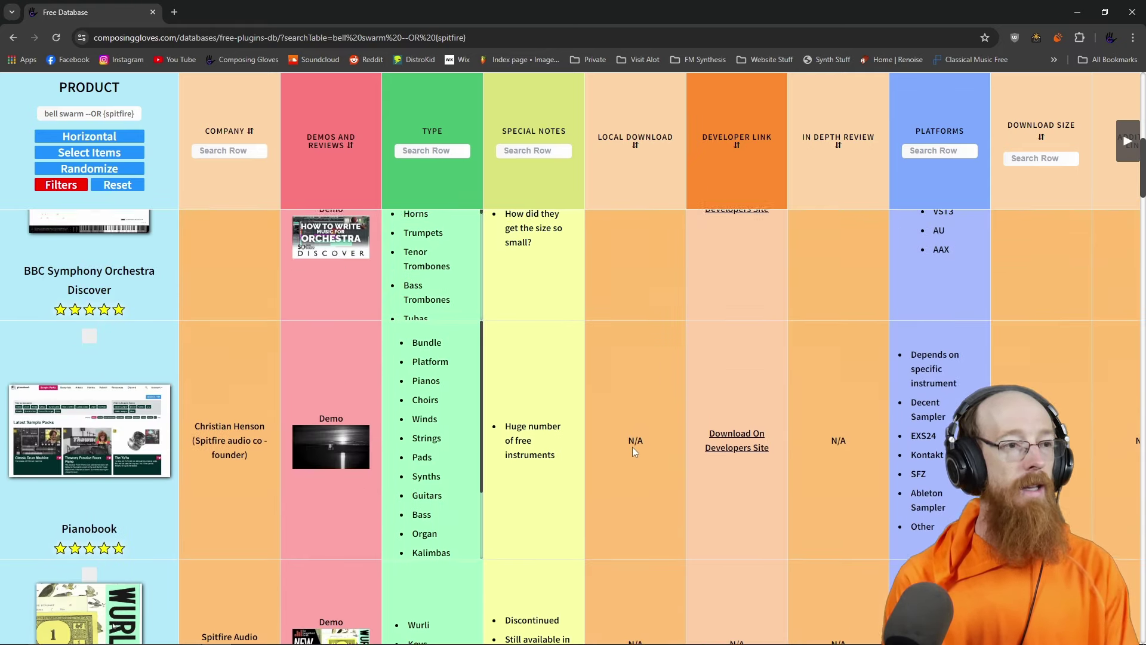
scroll(633, 447, "down", 2)
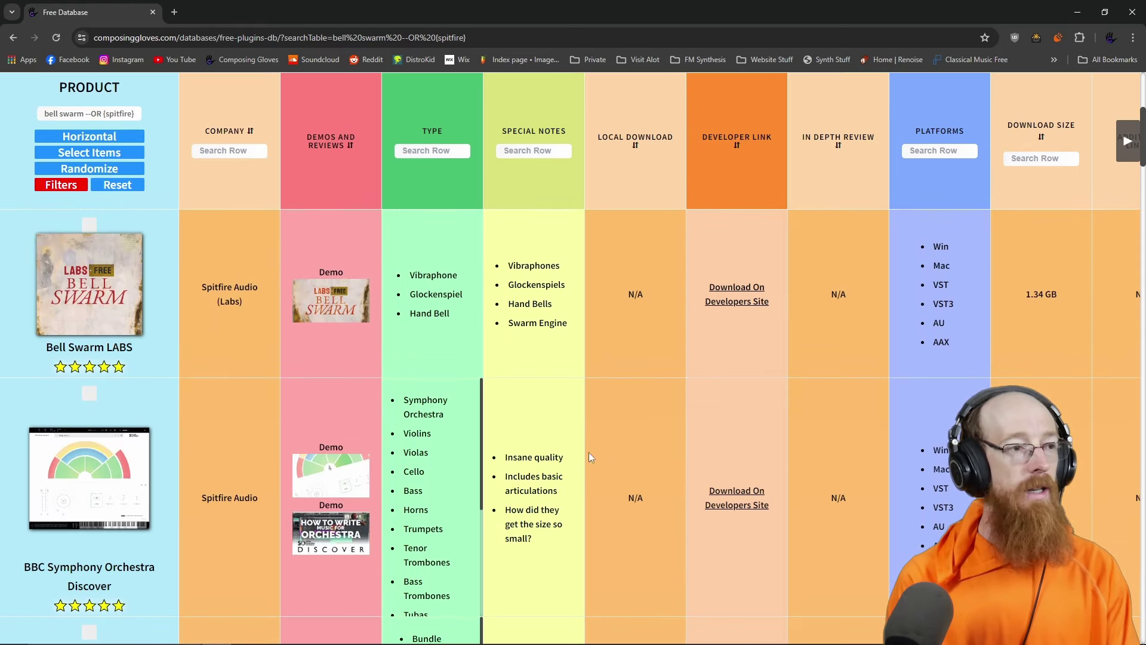